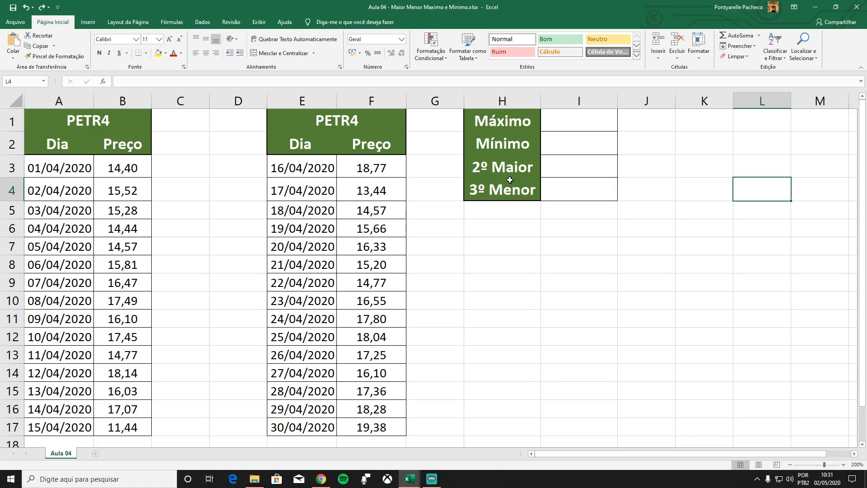
Step: Examine the summary labels Máximo, Mínimo, 2º Maior and 3º Menor and the dates and prices in both PETR4 tables
left_click(496, 123)
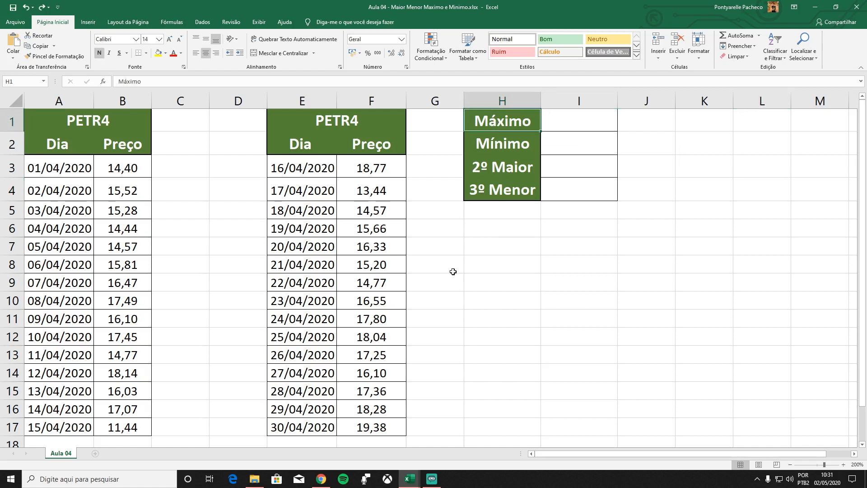
left_click(491, 141)
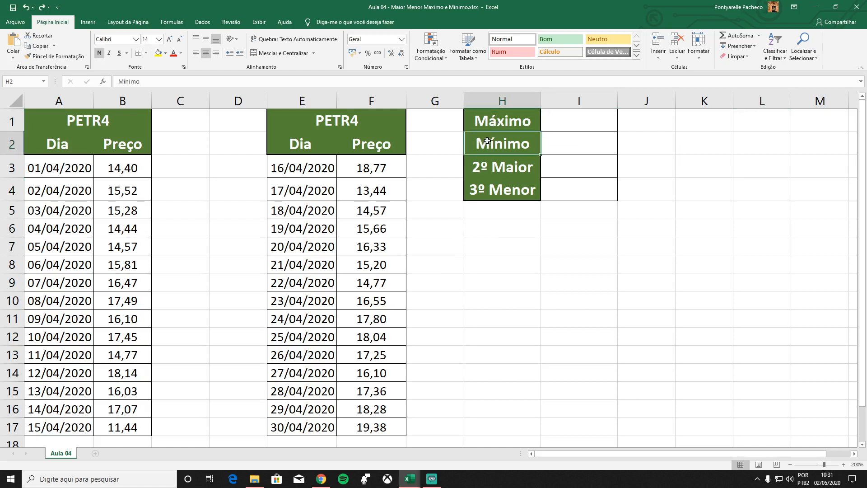
left_click(498, 165)
left_click(505, 192)
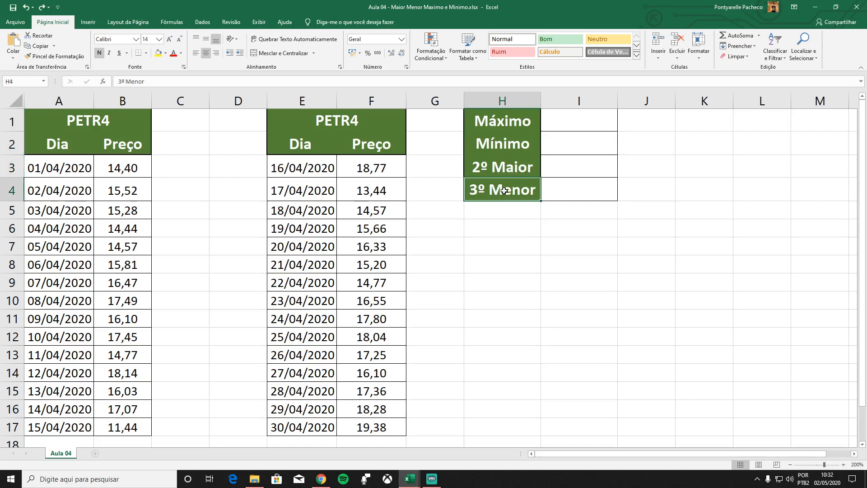
left_click(528, 232)
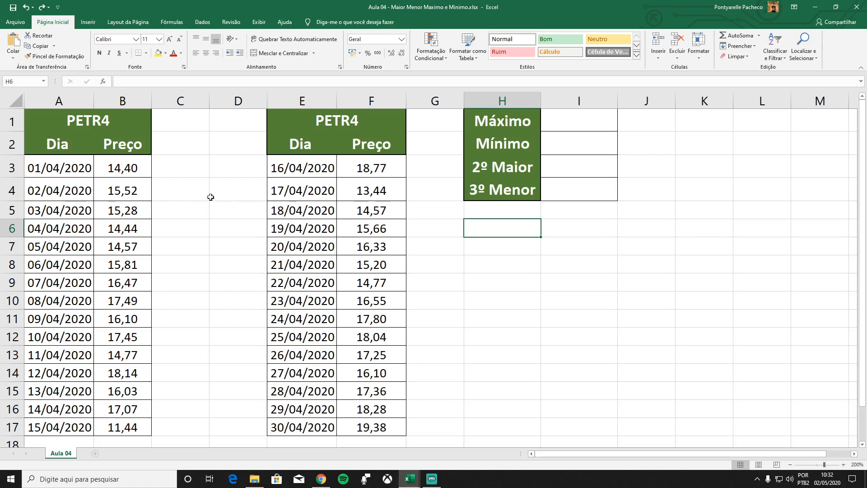
left_click(35, 167)
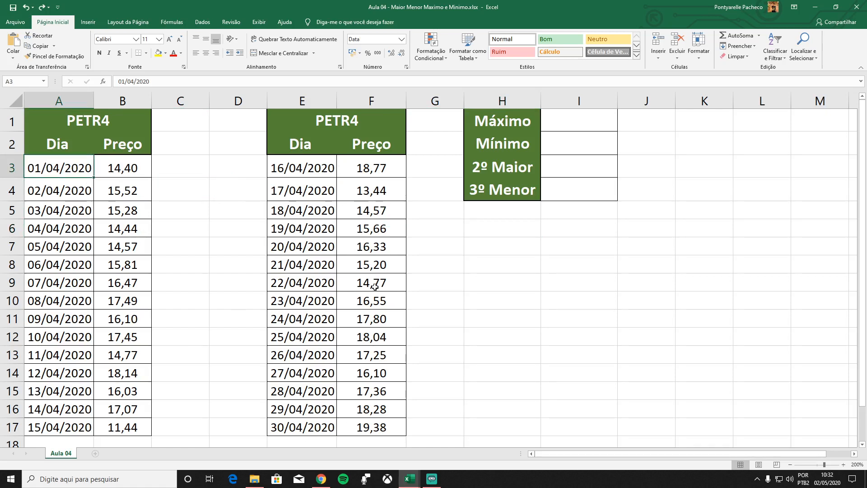
left_click(379, 175)
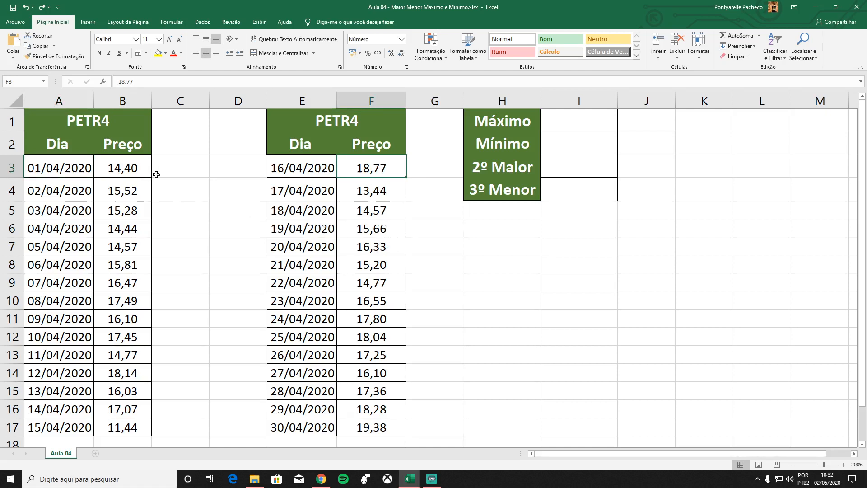
left_click(133, 168)
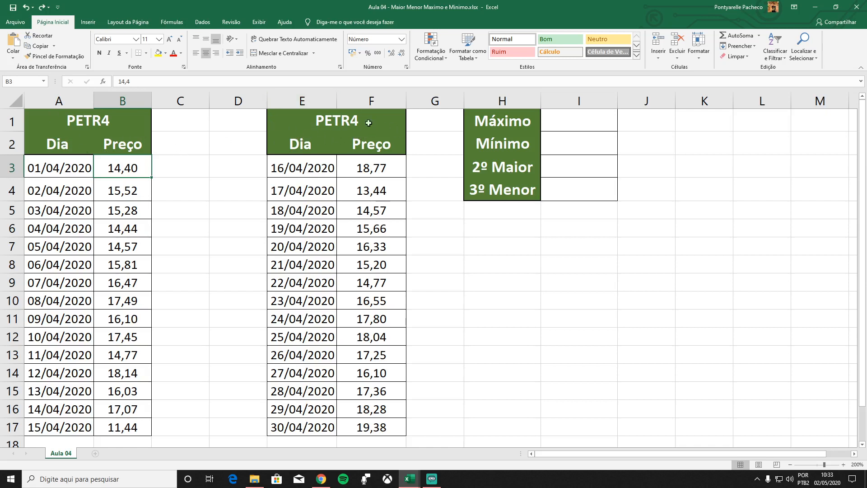
Step: Browse the function list and categories for empty cell H10, and close the Insert Function dialog without inserting anything
left_click(502, 299)
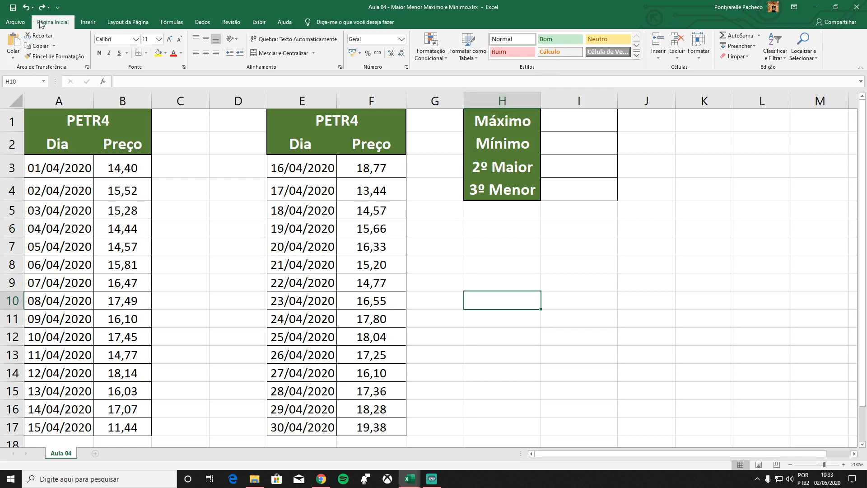
left_click(103, 82)
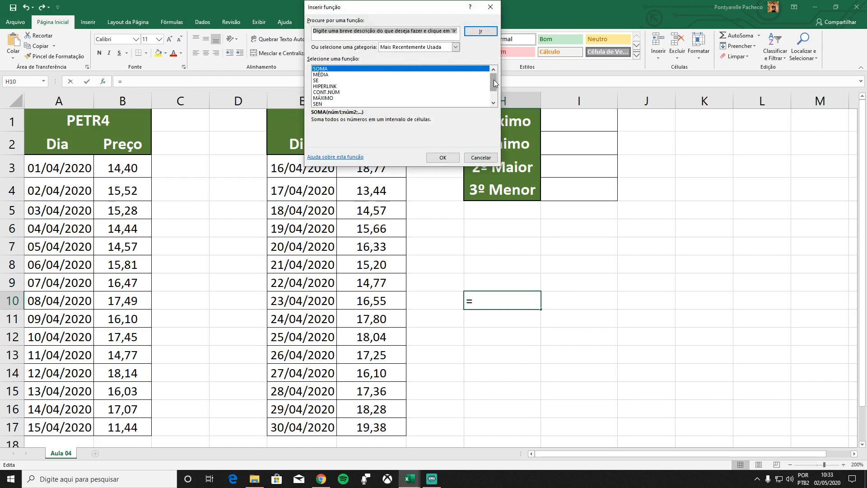
mouse_move(494, 80)
left_mouse_down()
mouse_move(492, 92)
mouse_move(492, 84)
left_mouse_up()
left_click(456, 48)
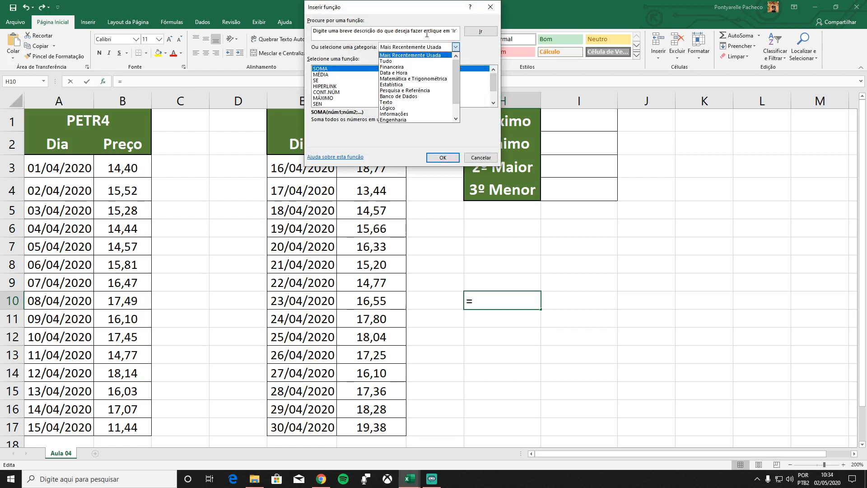
left_click(489, 11)
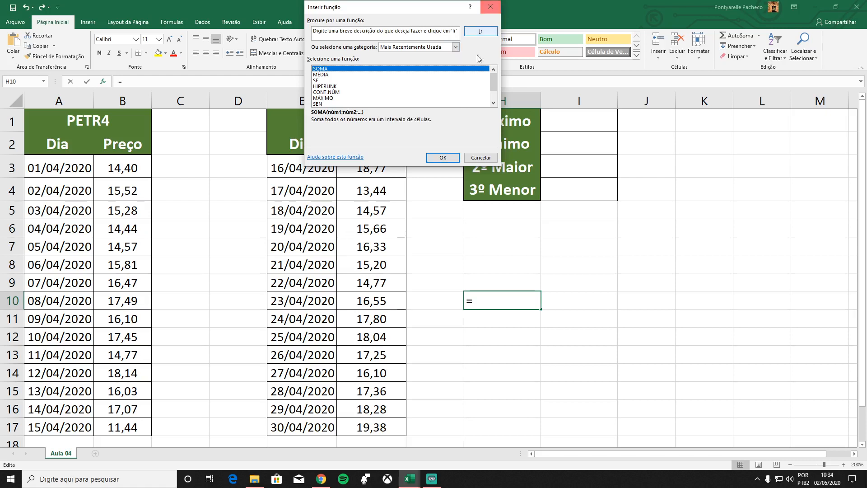
left_click(490, 159)
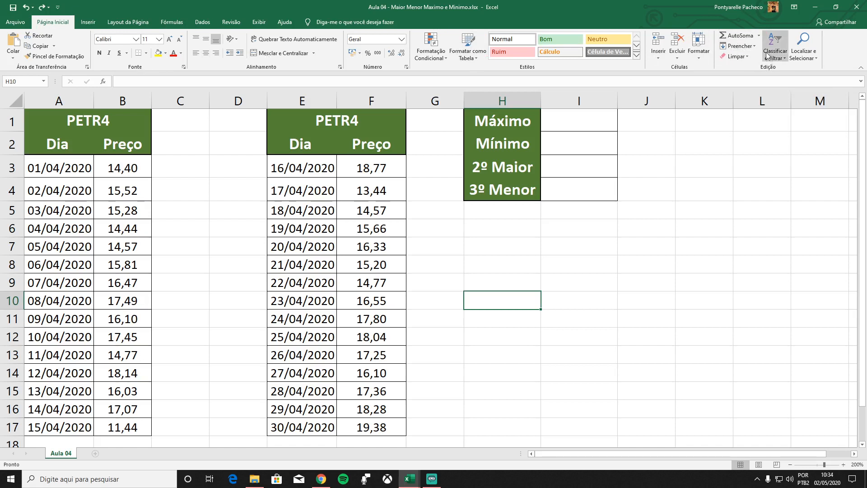
Step: Search the additional AutoSum functions for "Máximo" and close the dialog without inserting a function
left_click(760, 36)
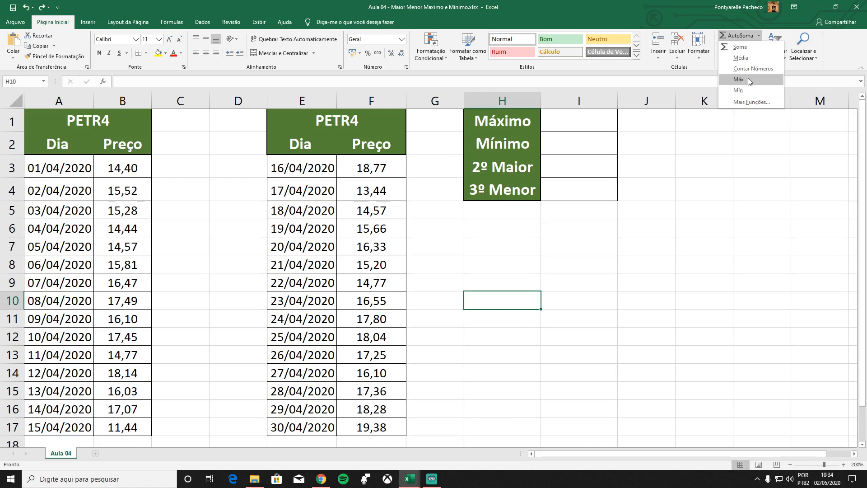
left_click(753, 102)
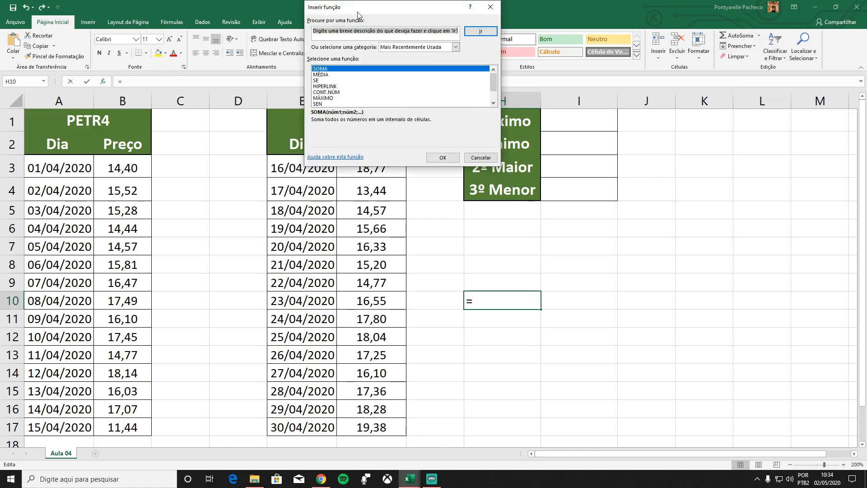
left_click_drag(368, 9, 370, 43)
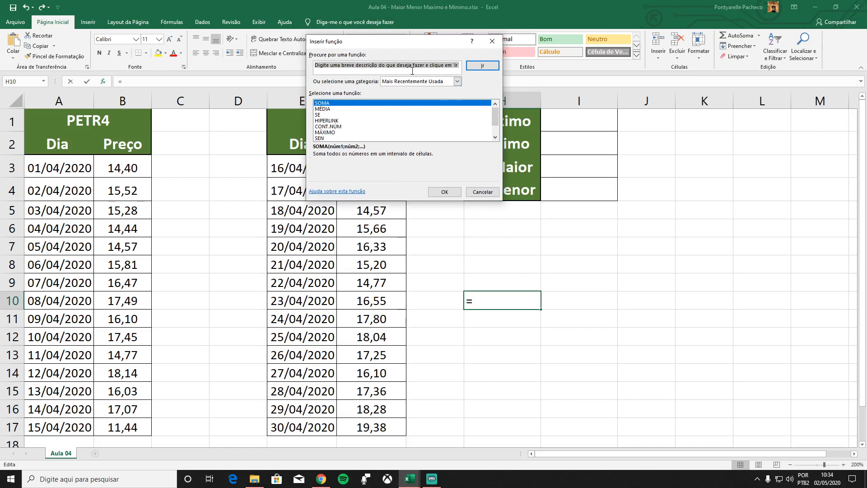
key("BackSpace")
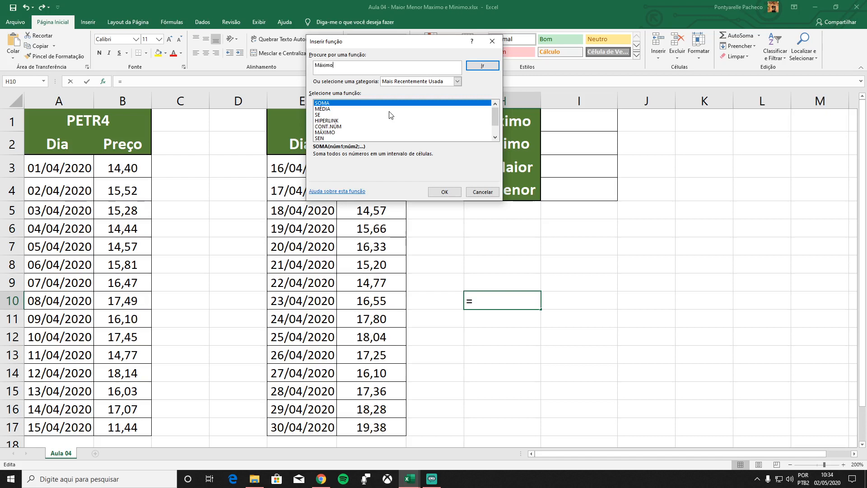
left_click(483, 67)
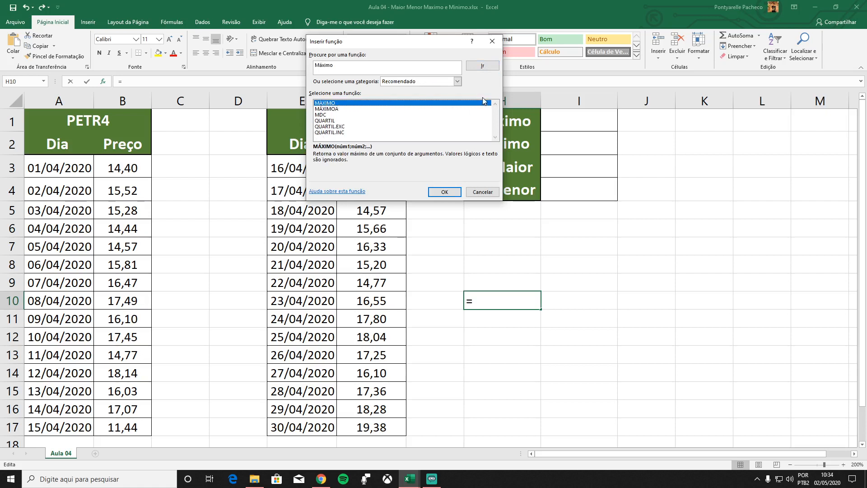
left_click(492, 41)
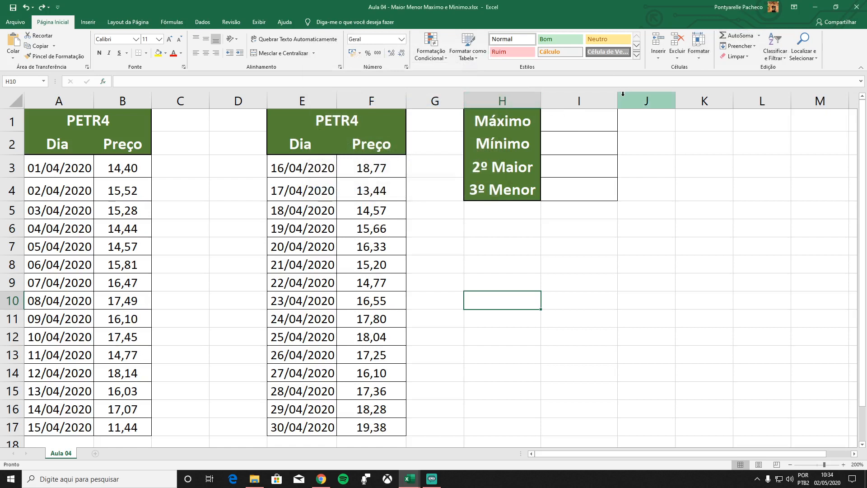
Step: Start a formula with the MÁXIMO function in cell I1, beside the Máximo label
double_click(572, 118)
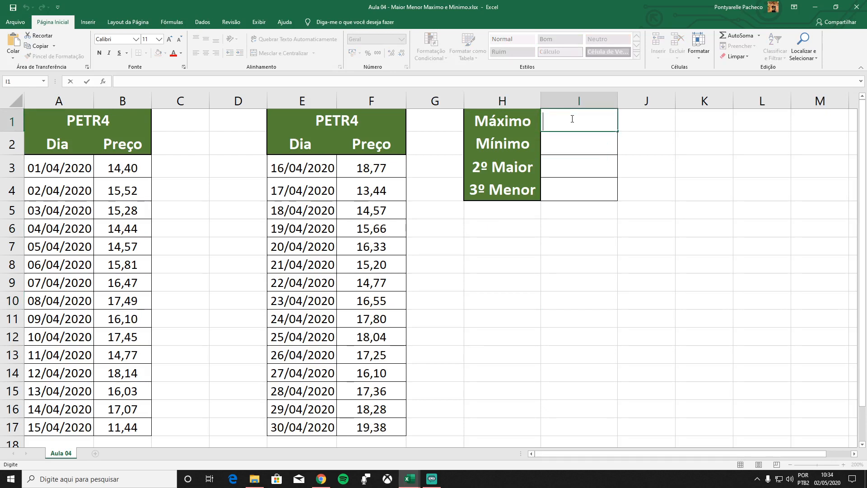
type("=")
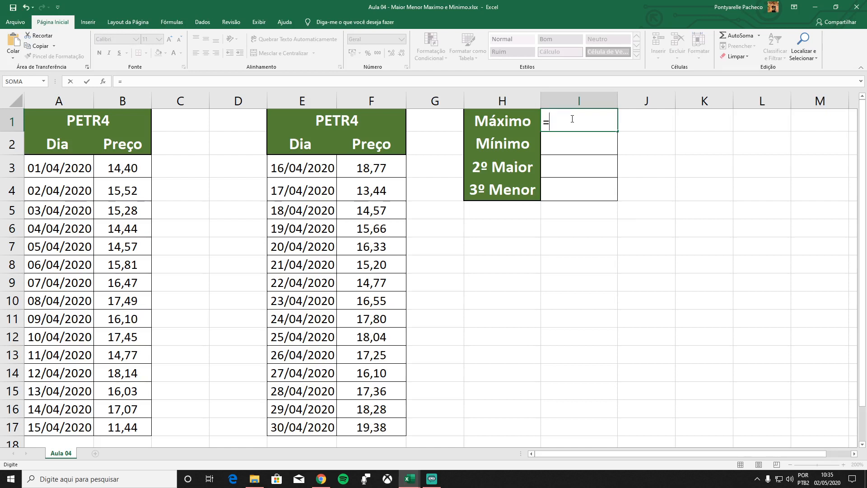
type("m")
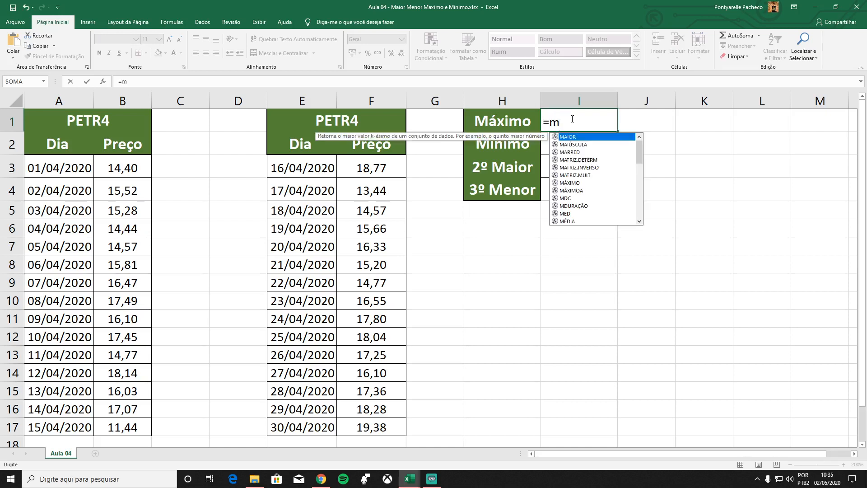
type("ax")
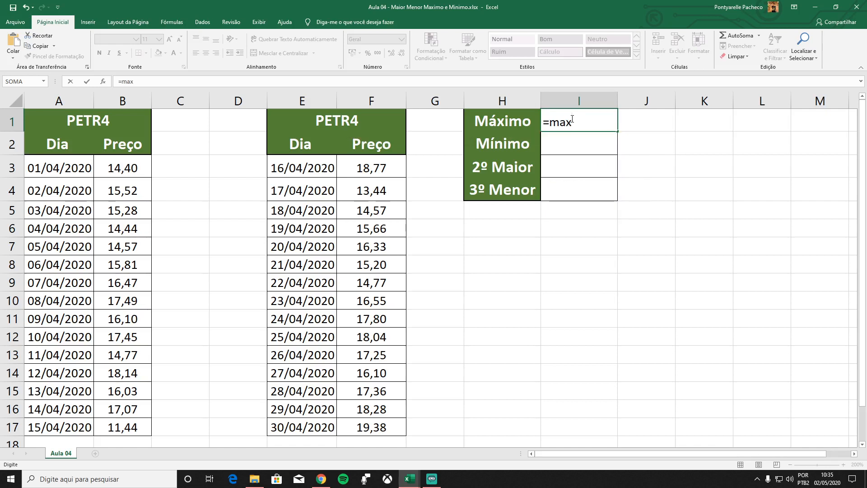
key("BackSpace")
key("BackSpace")
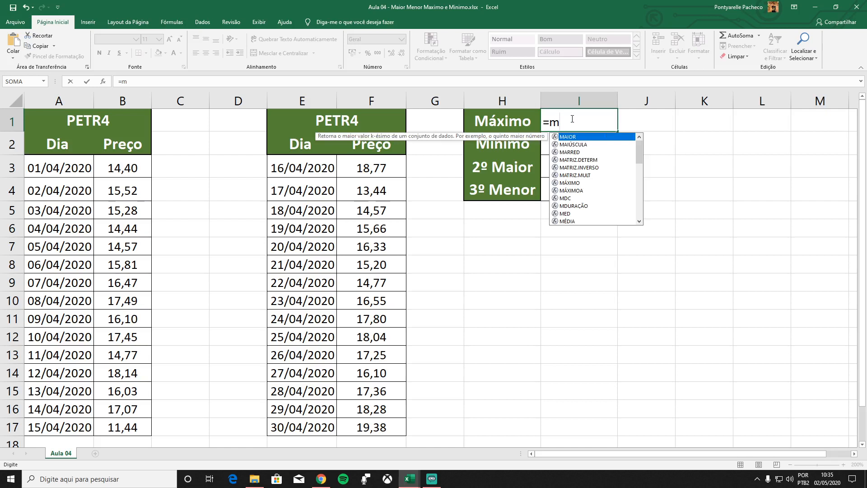
type("á")
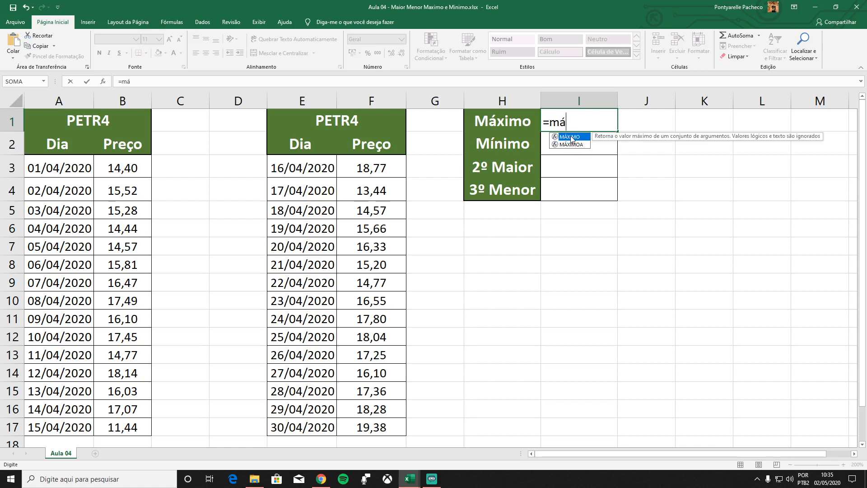
type("x")
key("Tab")
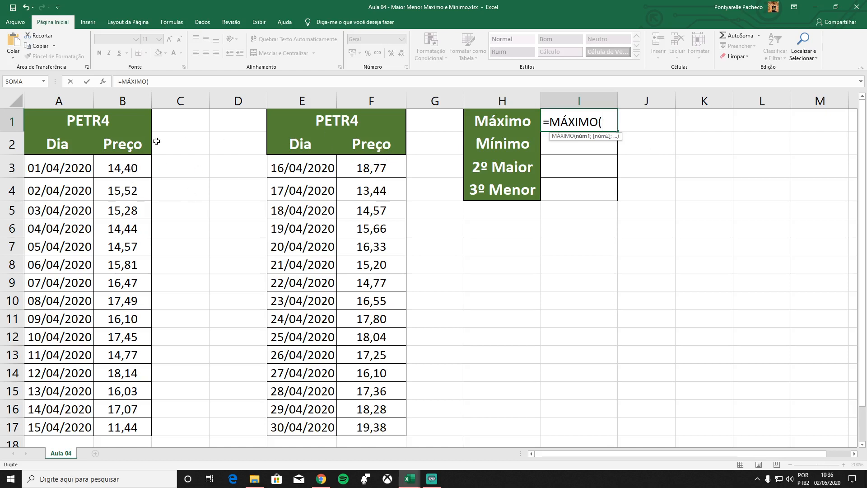
Step: Complete the MÁXIMO formula with price ranges B3:B17 and F3:F17 as its arguments, and compare its result with the price in F17
left_click_drag(125, 163, 122, 425)
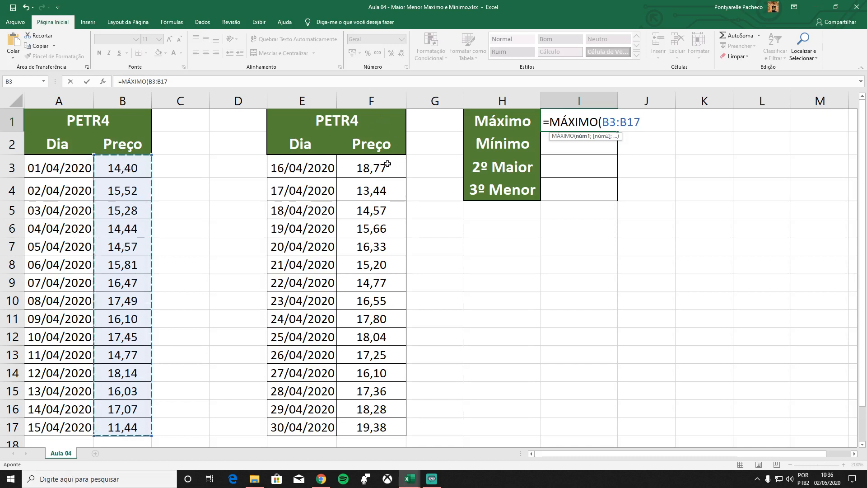
type(";")
left_click_drag(387, 164, 370, 428)
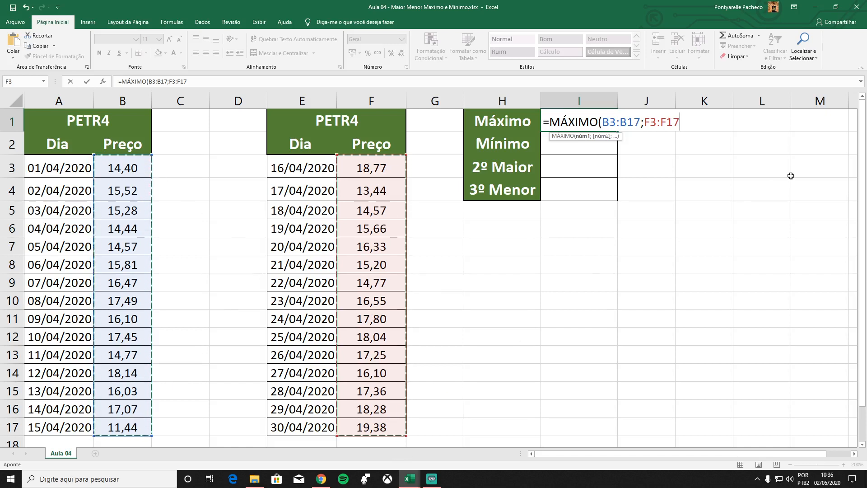
type(")")
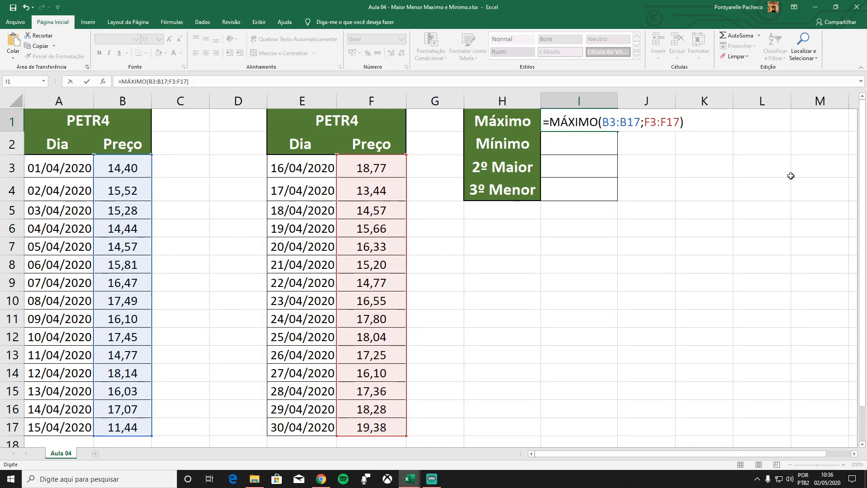
key("BackSpace")
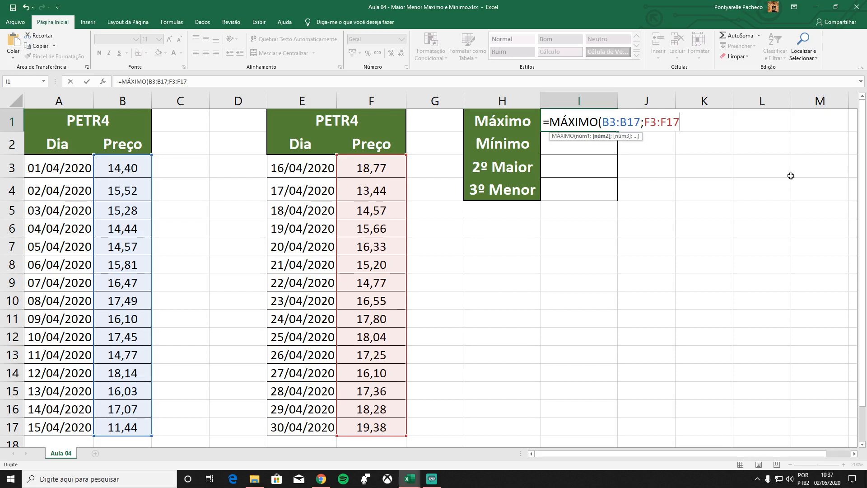
key("Return")
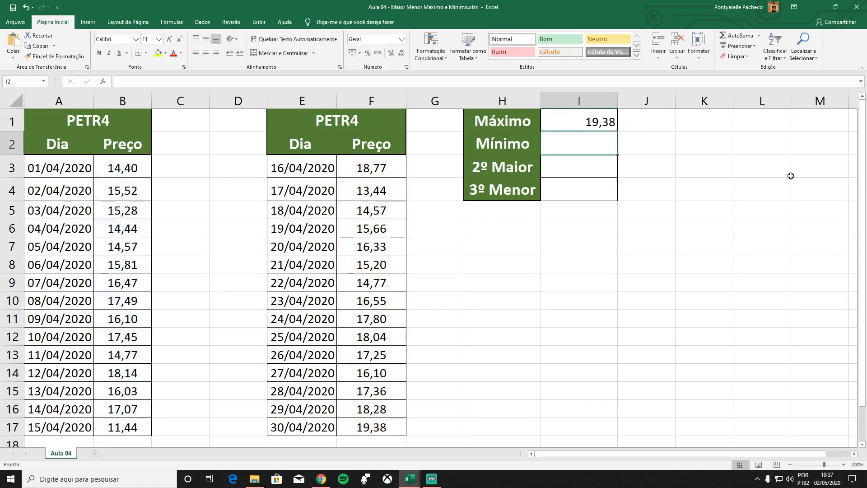
left_click(590, 118)
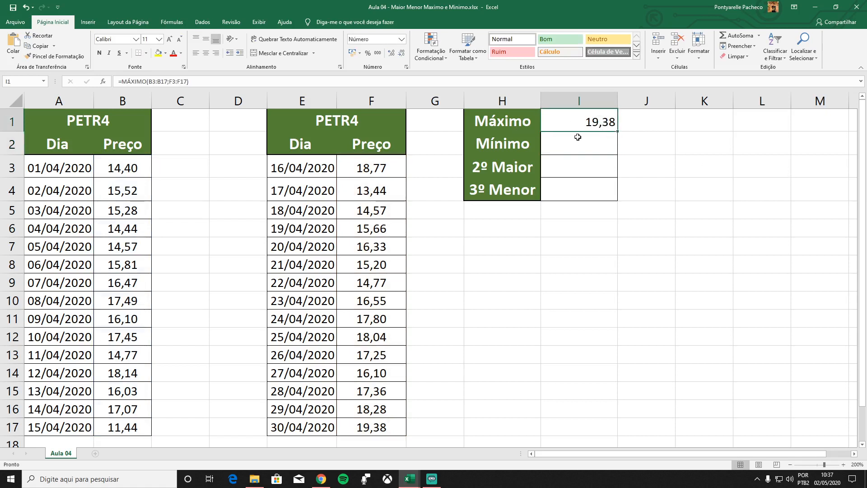
left_click(371, 426)
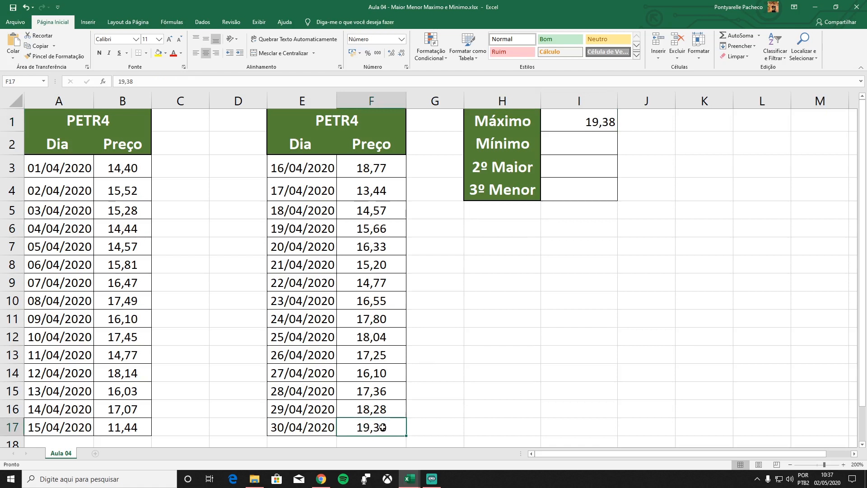
Step: Center the contents of result cells I1:I4 horizontally
left_click(587, 120)
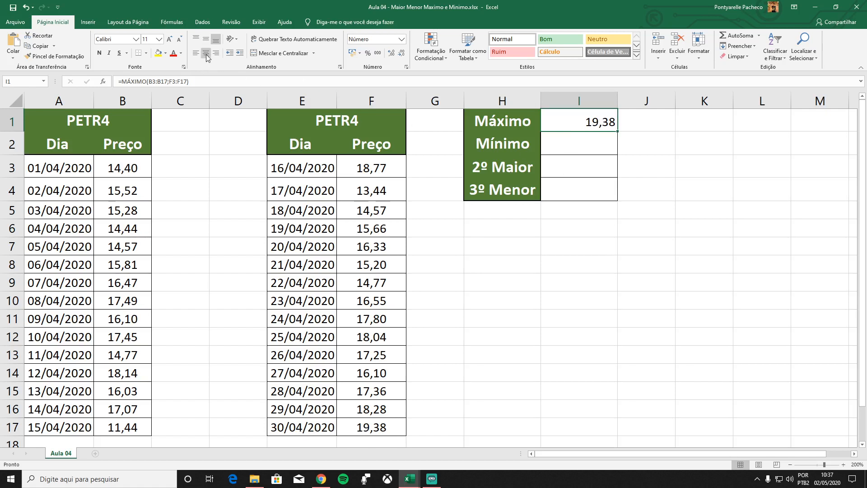
left_click_drag(621, 208, 620, 194)
left_click_drag(577, 124, 565, 186)
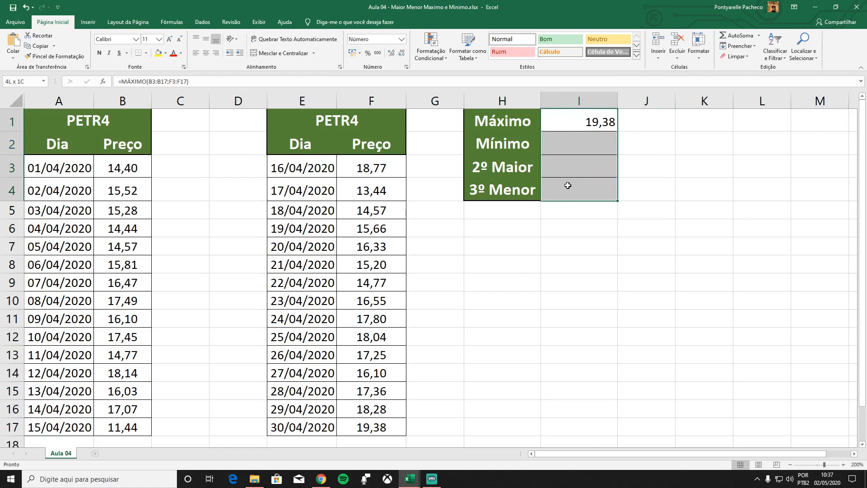
left_click(206, 55)
left_click(687, 194)
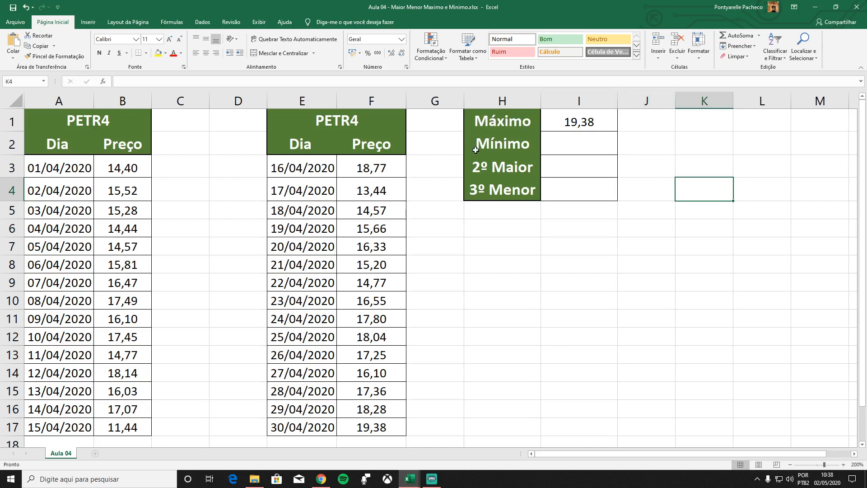
Step: Start a formula with the MÍNIMO function in cell I2, beside the Mínimo label
double_click(572, 144)
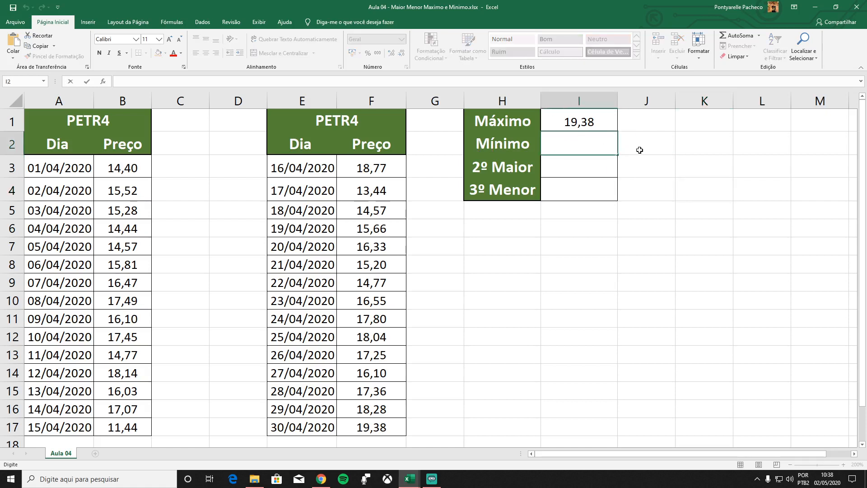
type("=")
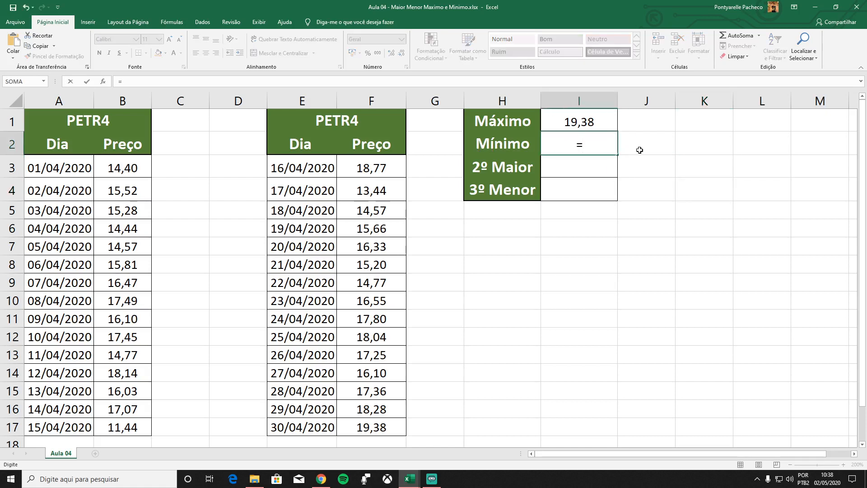
type("m")
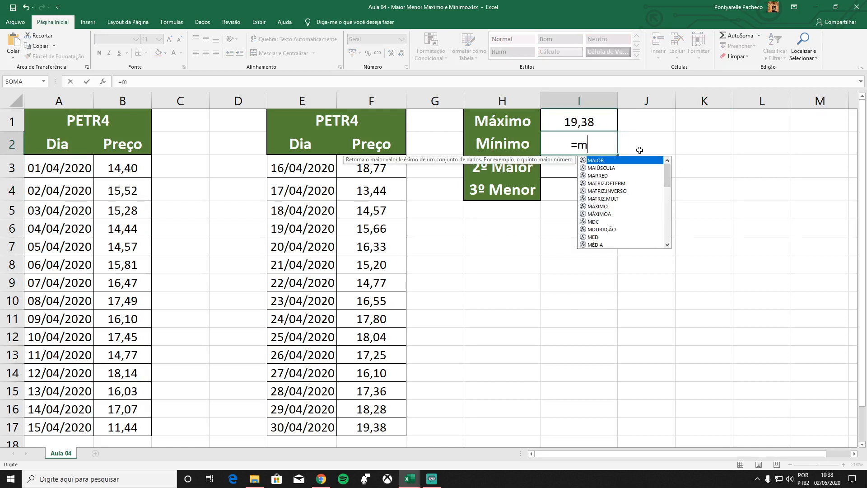
type("i")
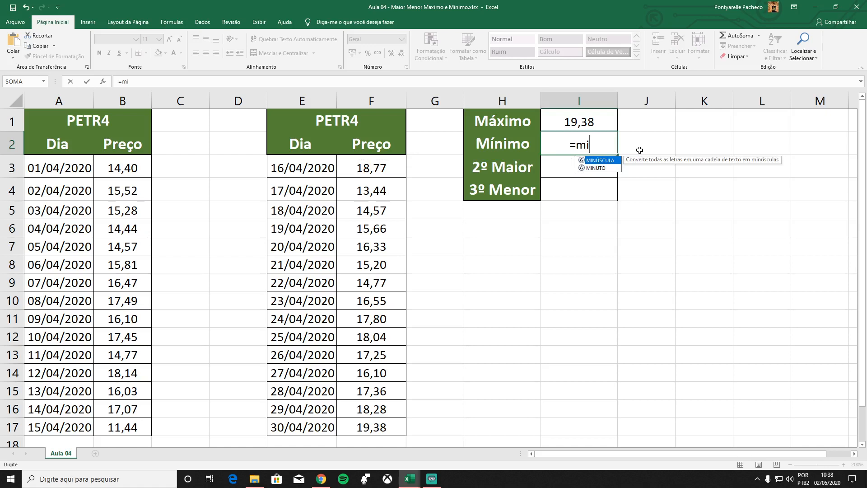
key("BackSpace")
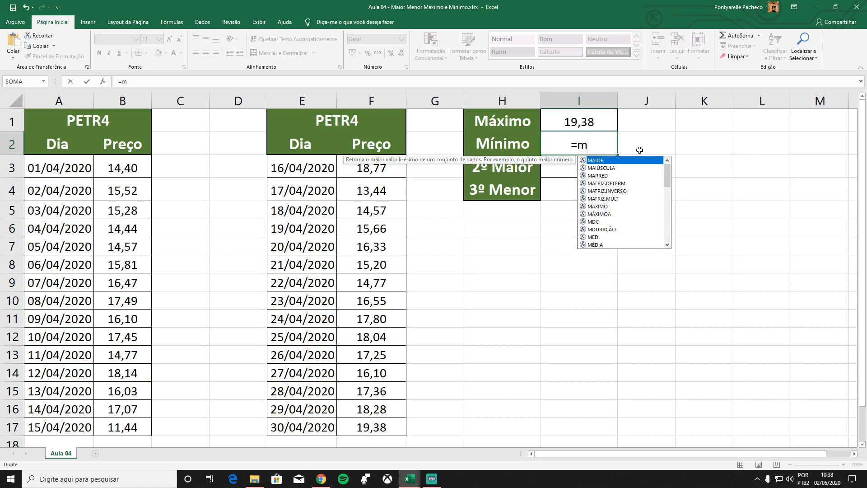
type("í")
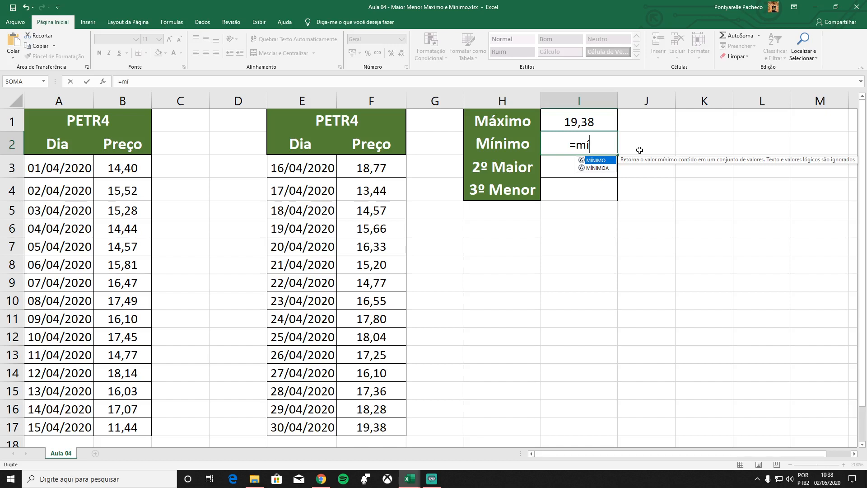
double_click(582, 160)
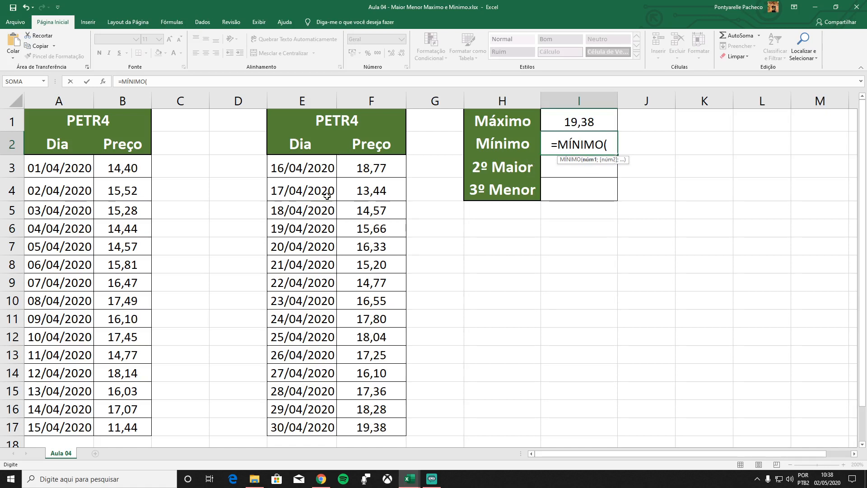
left_click_drag(123, 168, 116, 427)
key("BackSpace")
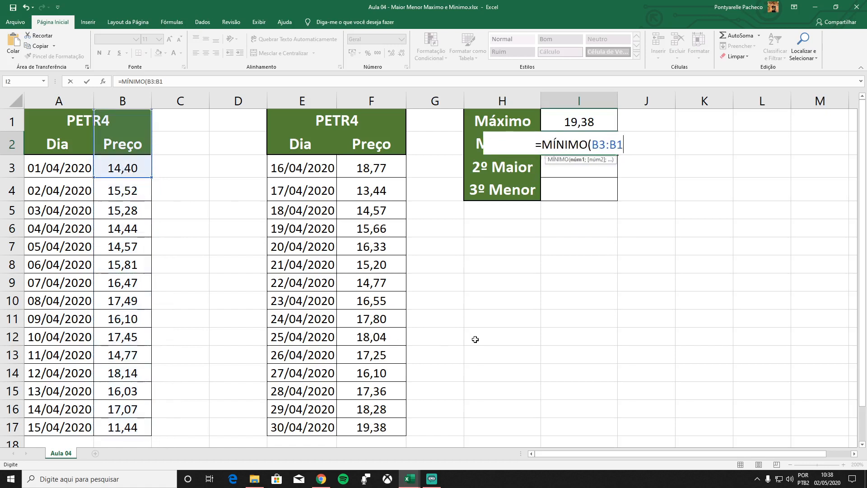
key("BackSpace")
key("BackSpace")
key("BackSpace")
key("BackSpace")
key("BackSpace")
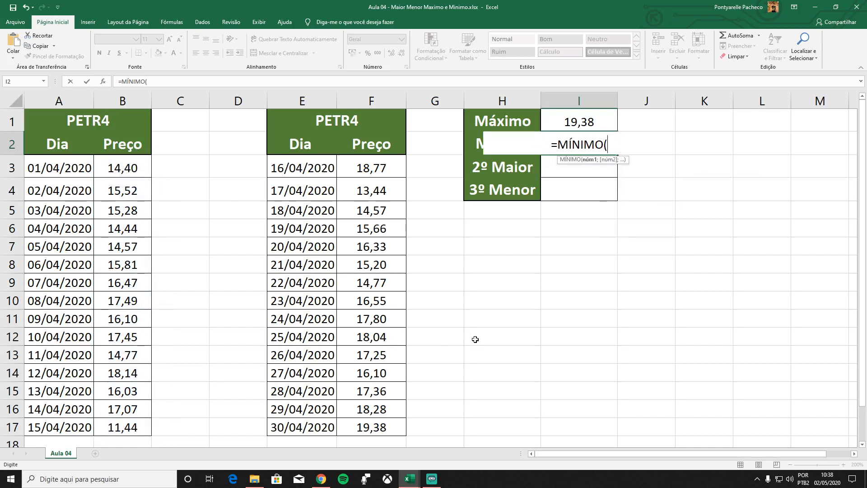
Step: Enter price ranges B3:B17 and F3:F17 by their cell references as the arguments of the MÍNIMO formula in I2
type("b3")
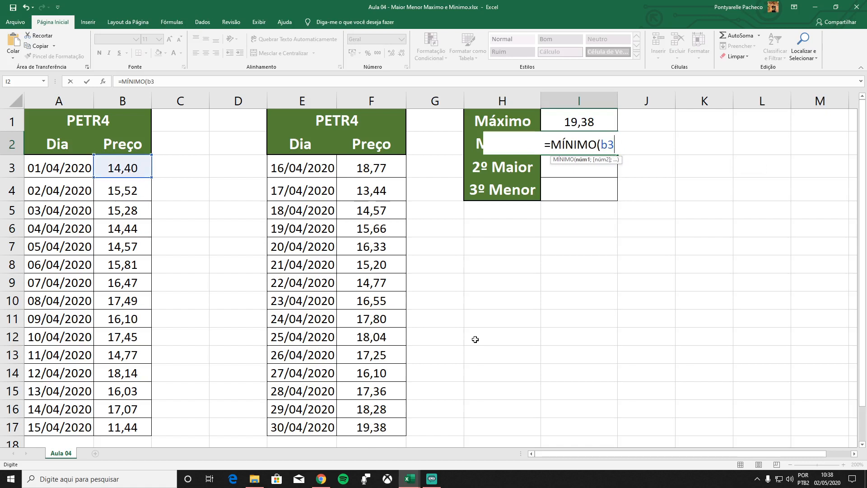
type(":")
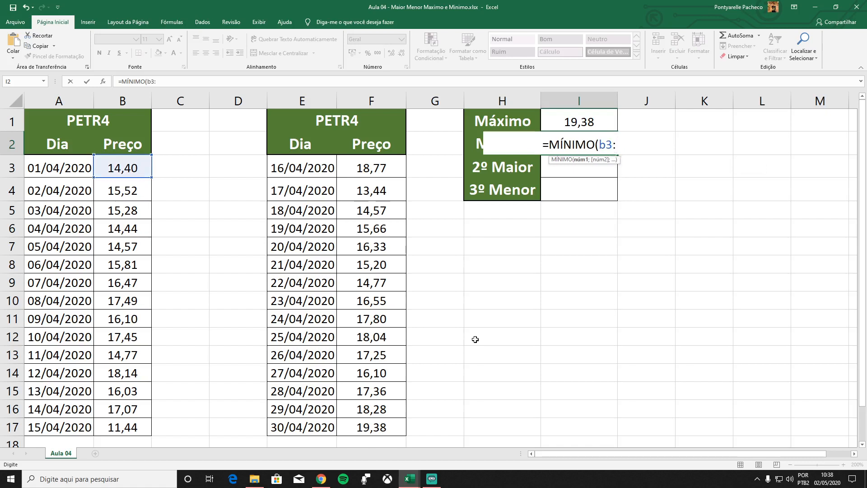
type("b17")
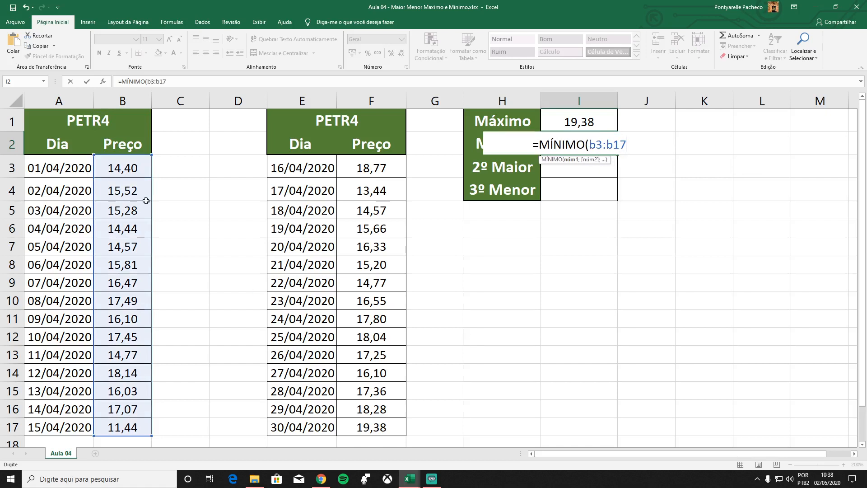
type(";")
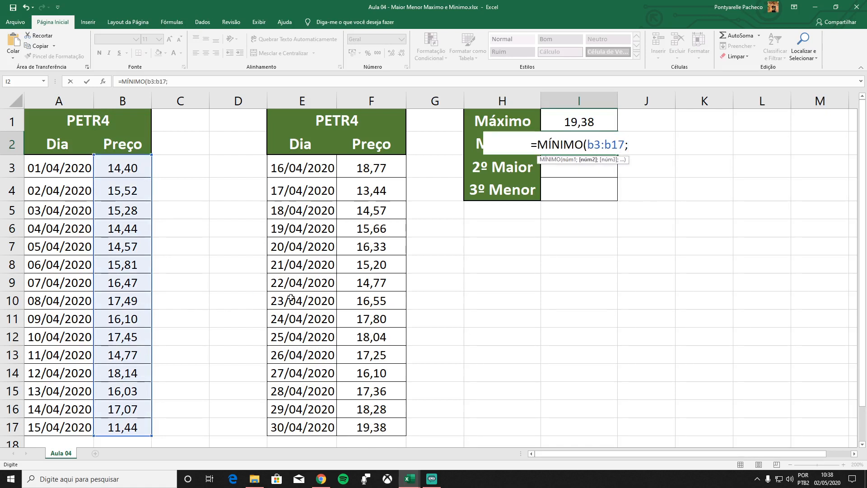
type("f3")
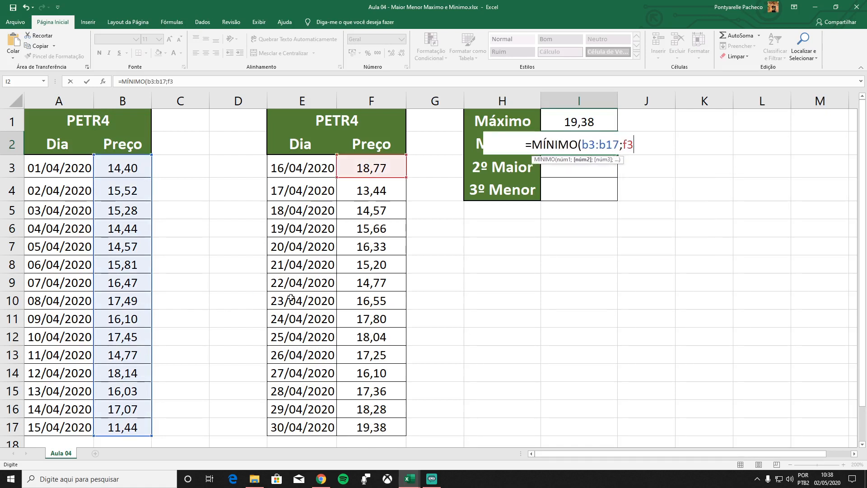
type(":")
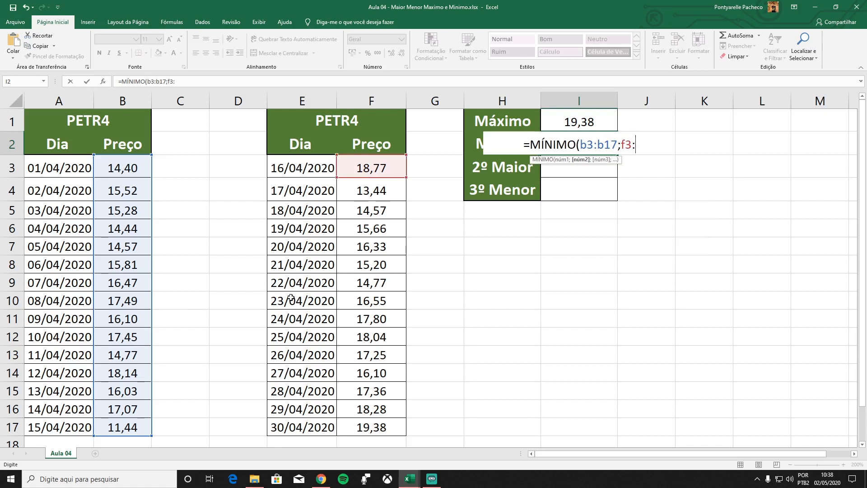
type("f17")
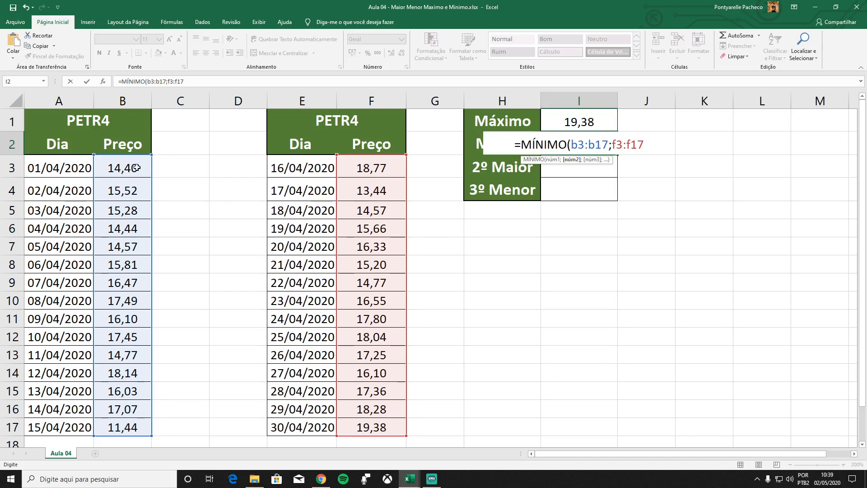
scroll(137, 168, "down", 18)
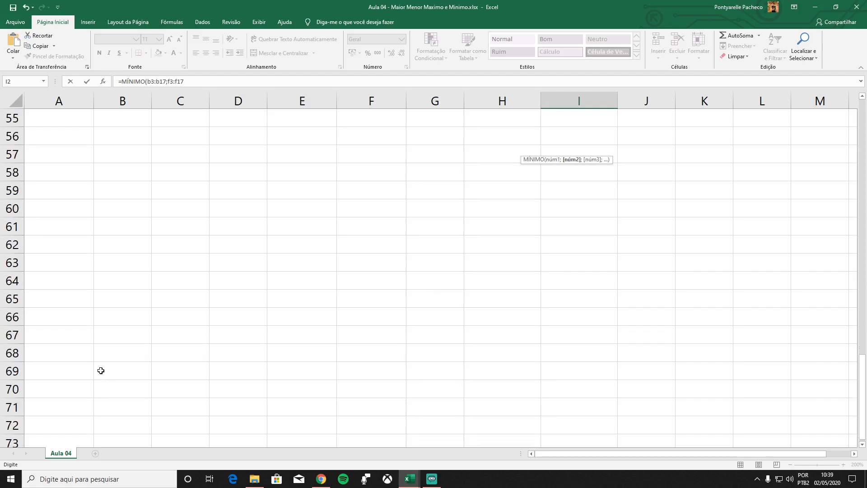
scroll(100, 371, "down", 9)
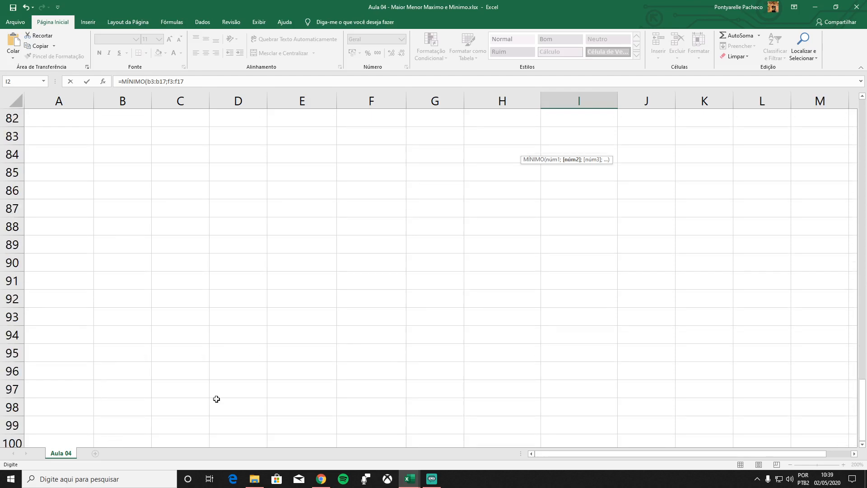
scroll(409, 292, "up", 20)
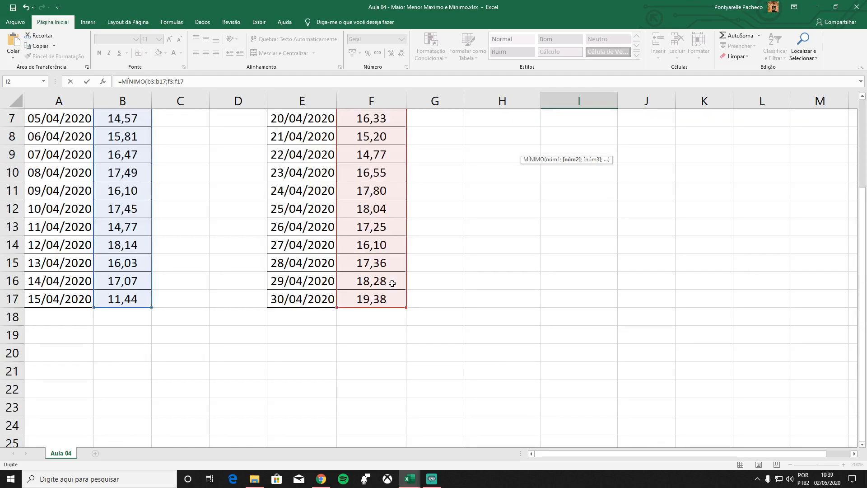
scroll(393, 283, "up", 2)
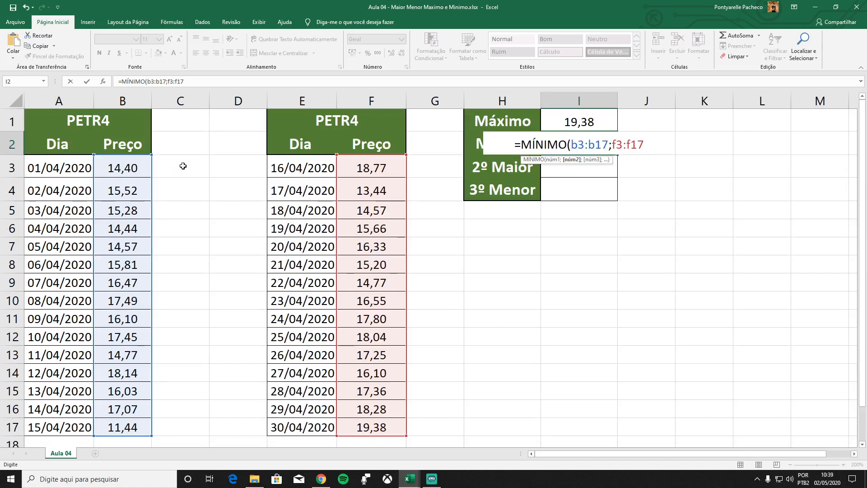
Step: Clear both price ranges from the MÍNIMO formula, keeping only the function name and its opening parenthesis
key("BackSpace")
key("BackSpace")
key("BackSpace")
key("BackSpace")
key("BackSpace")
key("BackSpace")
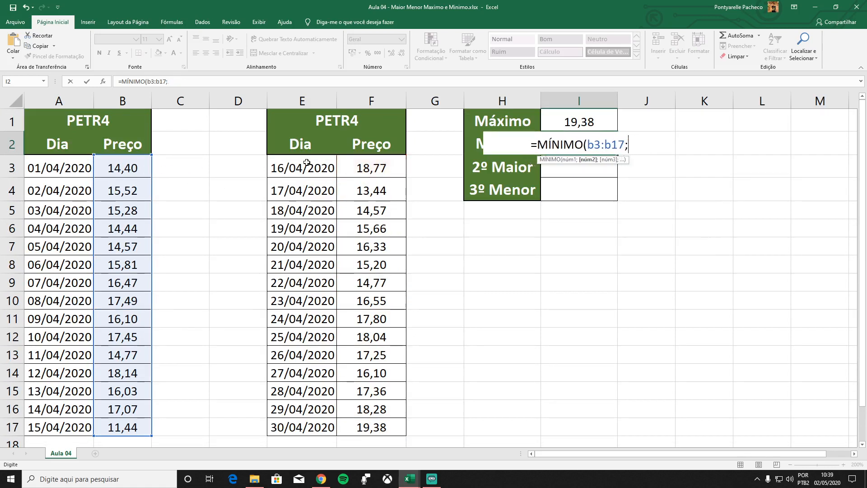
key("BackSpace")
key("BackSpace")
key("BackSpace")
key("BackSpace")
key("BackSpace")
key("BackSpace")
key("BackSpace")
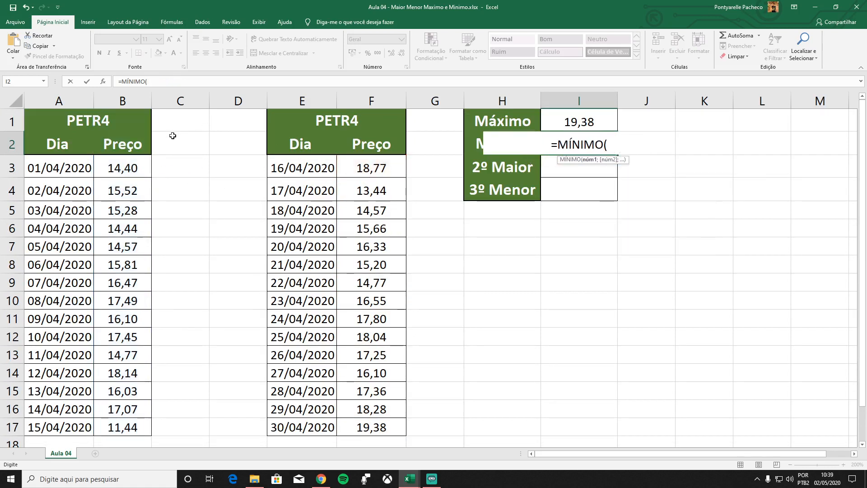
Step: Try selecting cells B3:B100 on the sheet as the MÍNIMO argument, and remove that range from the formula
left_click_drag(126, 167, 179, 203)
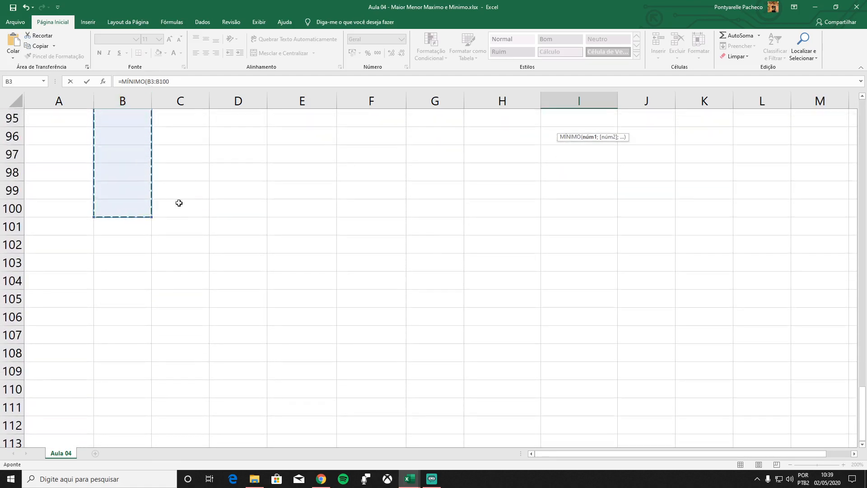
scroll(179, 202, "up", 5)
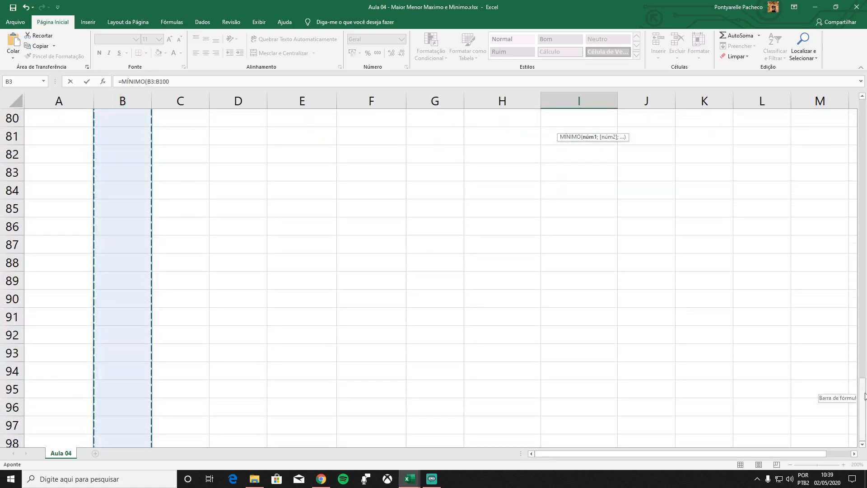
left_click_drag(864, 396, 858, 116)
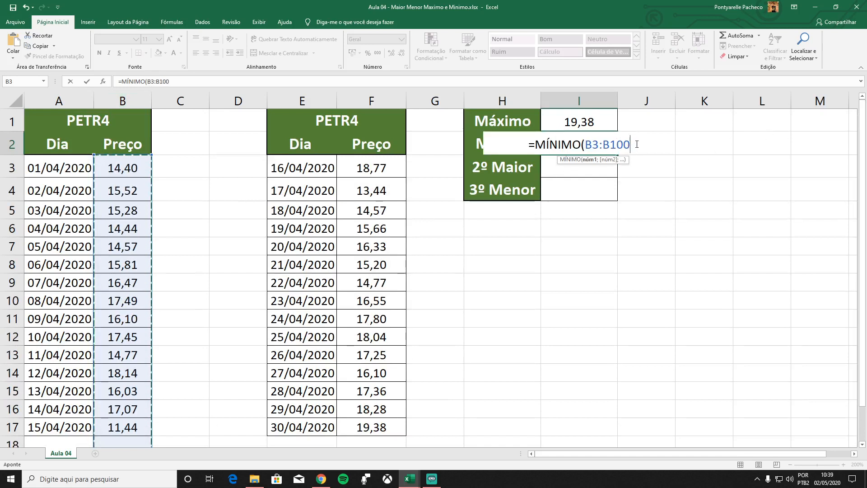
key("BackSpace")
key("BackSpace")
key("BackSpace")
key("BackSpace")
key("BackSpace")
key("BackSpace")
key("BackSpace")
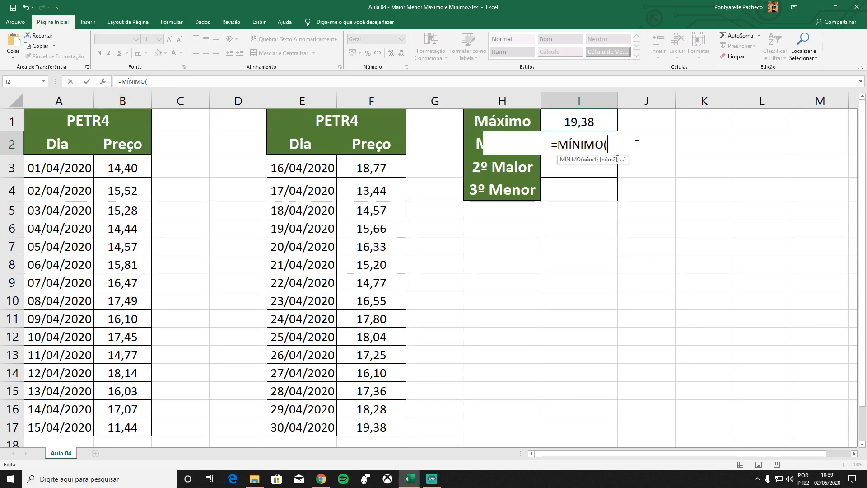
Step: Write out B3:B100 as the MÍNIMO argument, check which cells it covers, and close the parenthesis
type("b3")
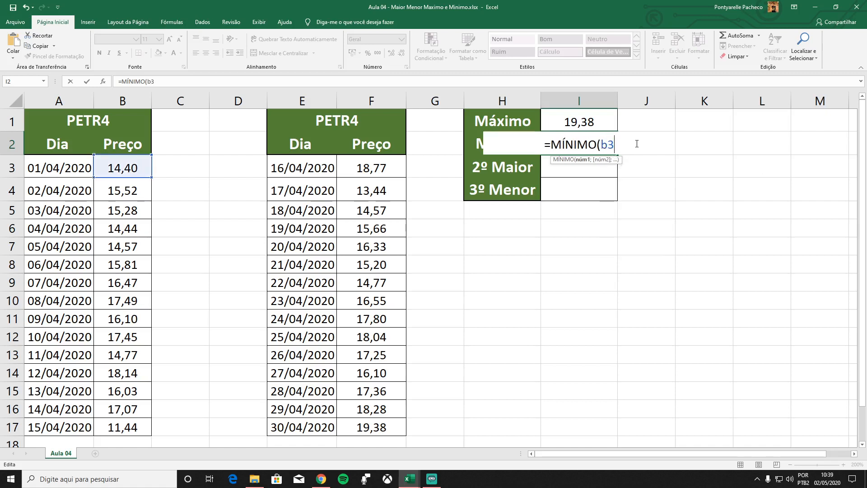
type(":b100")
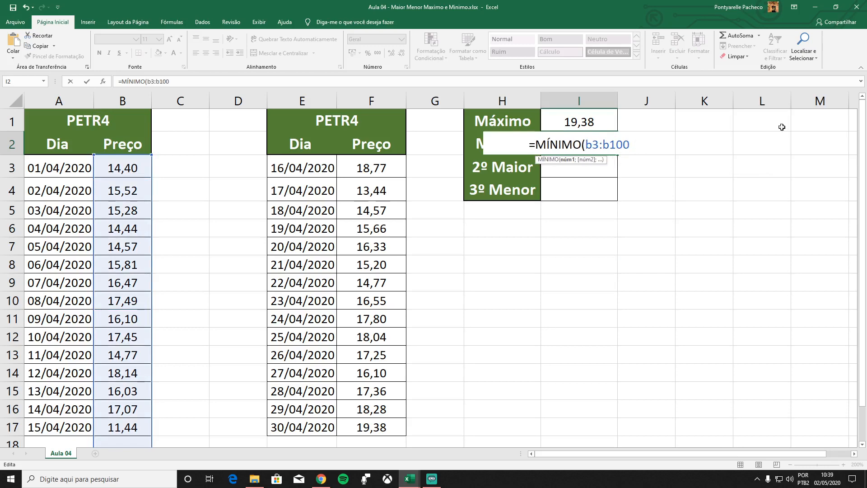
left_click_drag(863, 131, 864, 137)
scroll(192, 234, "down", 10)
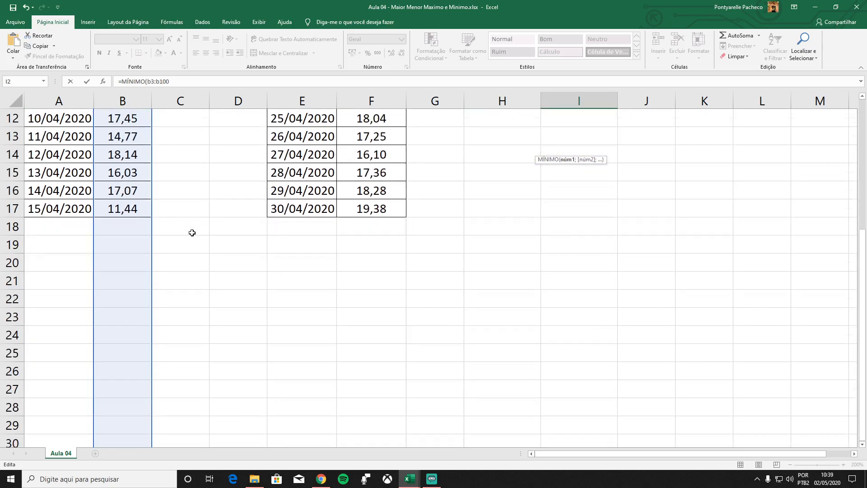
scroll(164, 257, "up", 5)
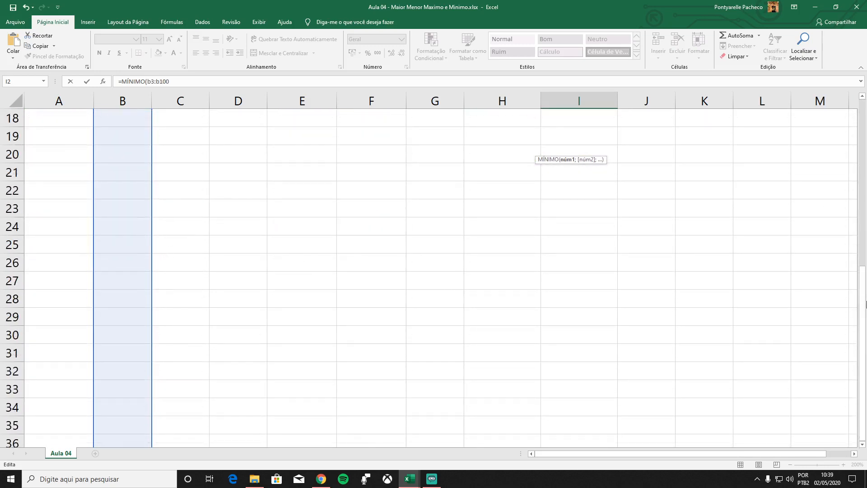
left_click_drag(862, 298, 865, 127)
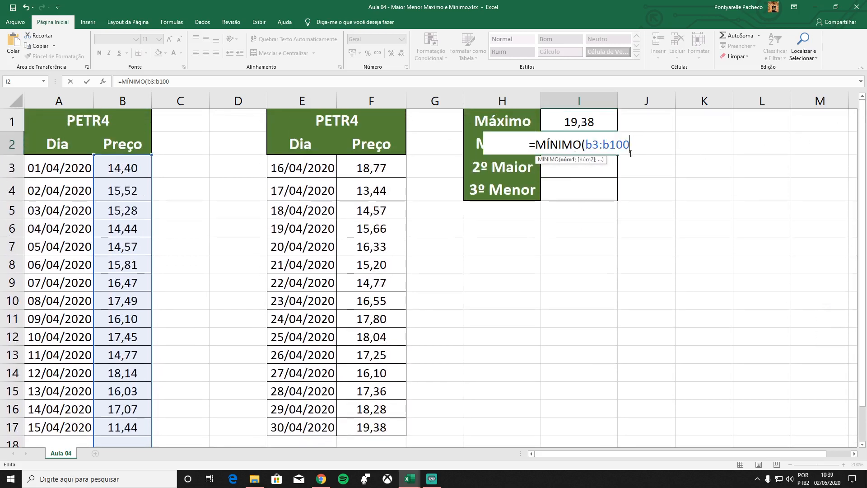
type(")")
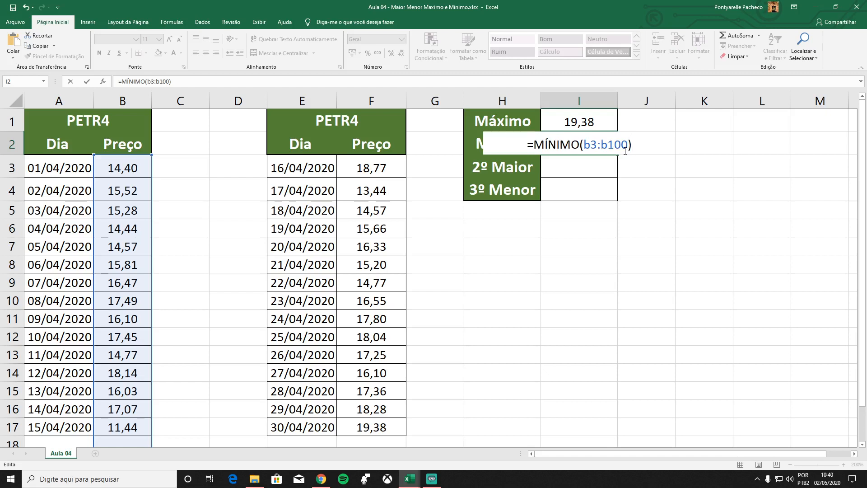
Step: Change the range in the MÍNIMO formula in I2 to B3:B17
key("BackSpace")
key("BackSpace")
key("BackSpace")
key("BackSpace")
key("BackSpace")
key("BackSpace")
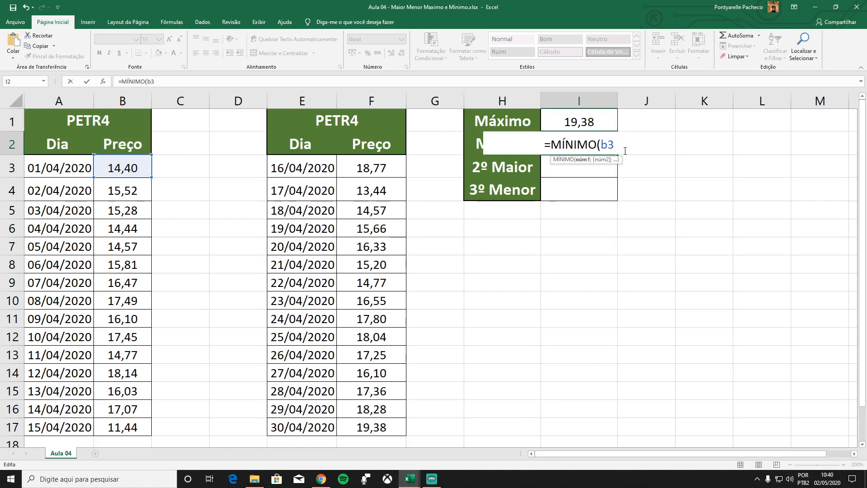
type(":b")
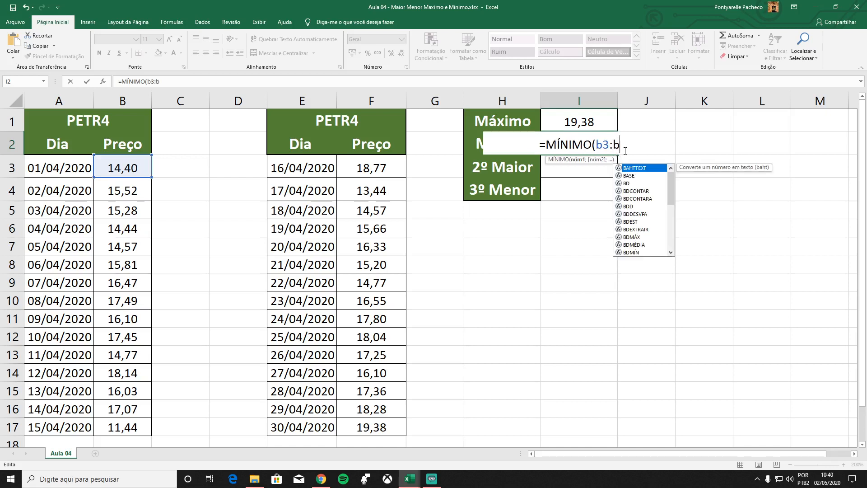
type("17")
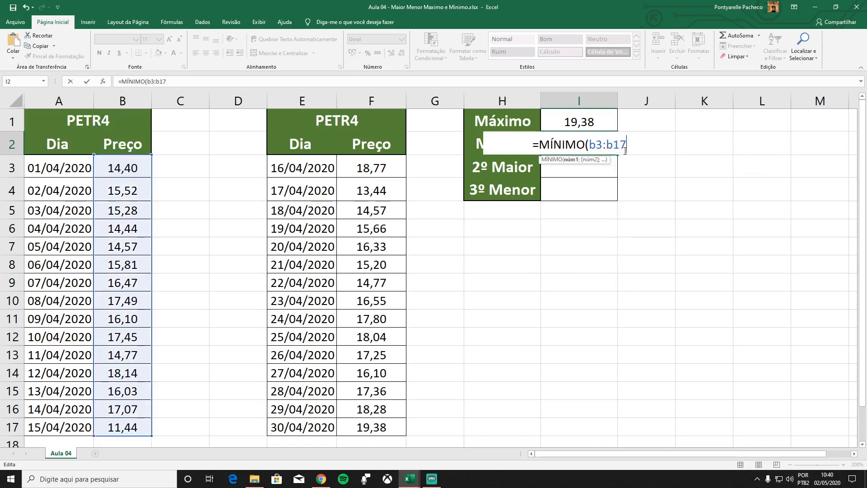
Step: Add price range F3:F17 as the second MÍNIMO argument, enter the completed formula in I2, and check it against cell B17
type(";")
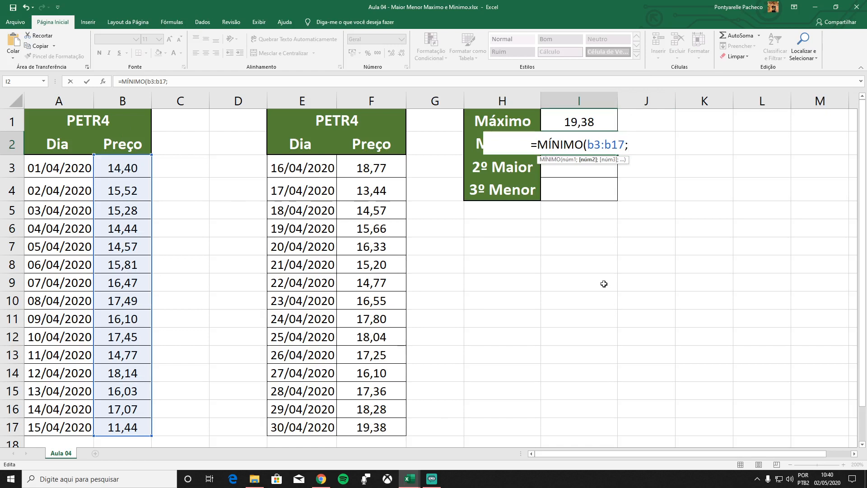
type("f")
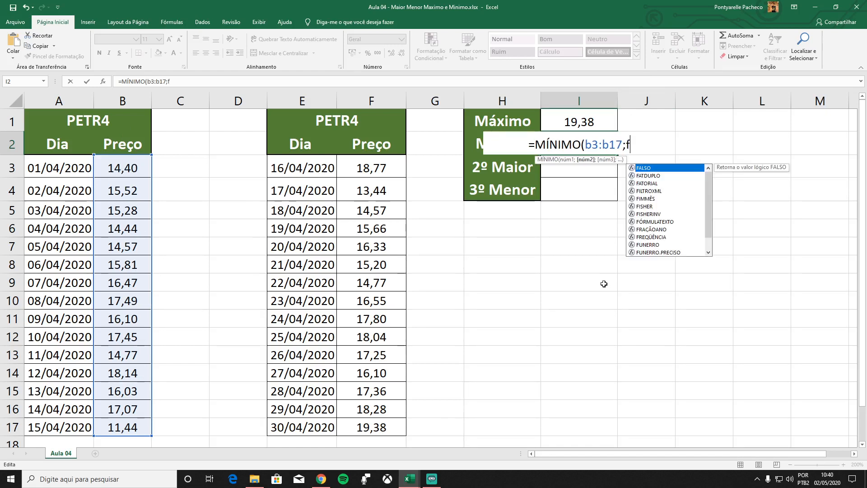
type("3:")
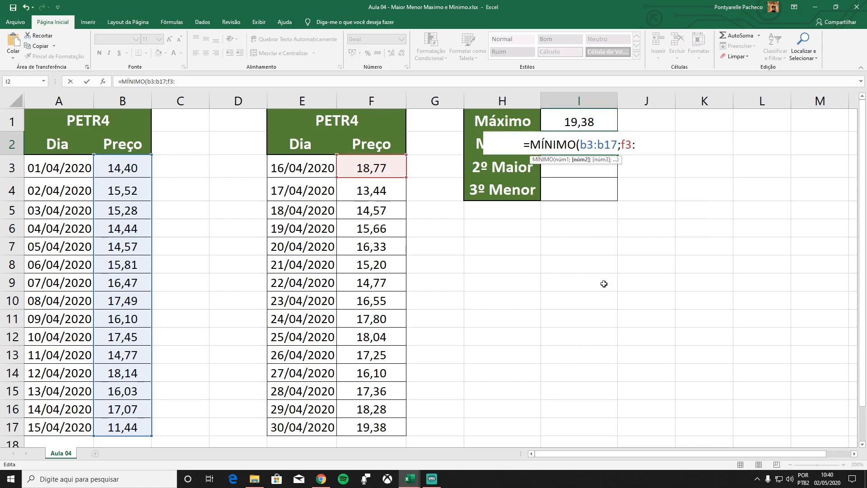
type("f1")
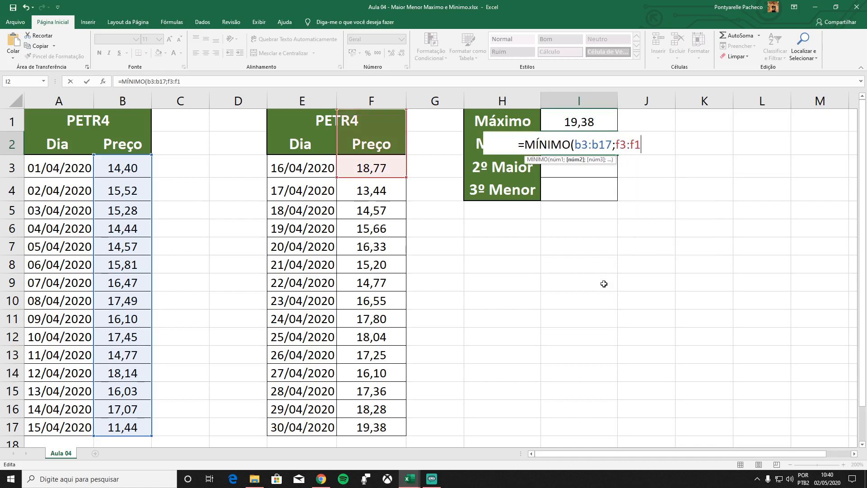
type("7)")
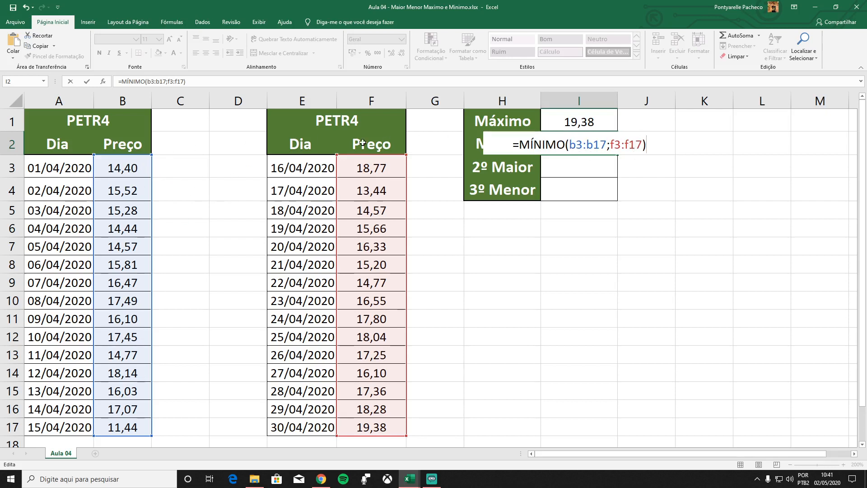
key("ctrl+Return")
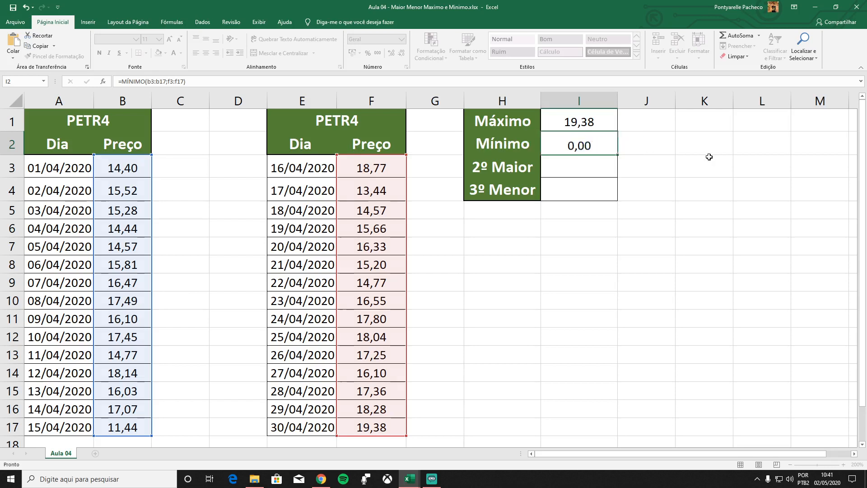
key("Return")
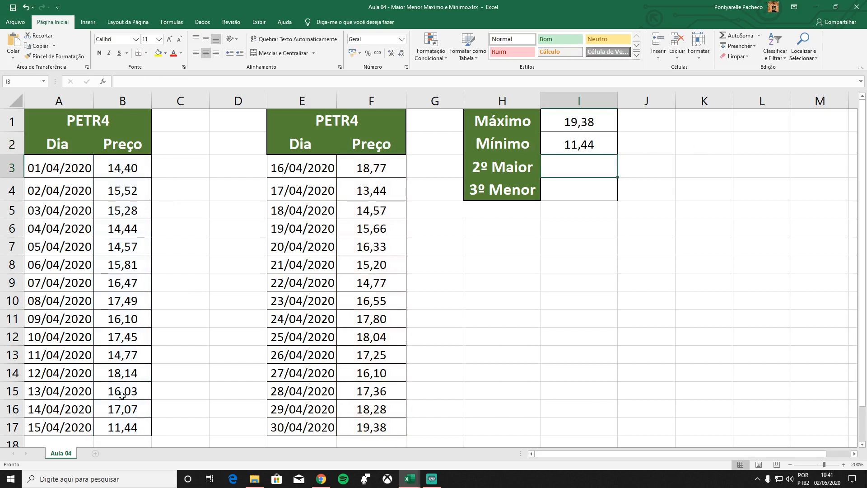
left_click(122, 427)
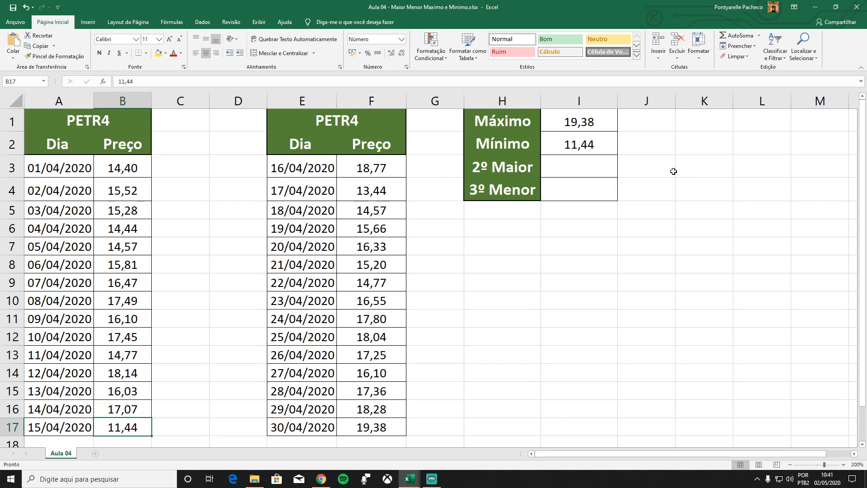
Step: Start a MAIOR formula in I3 with both price ranges, B3:B17 and F3:F17, as arguments
double_click(570, 168)
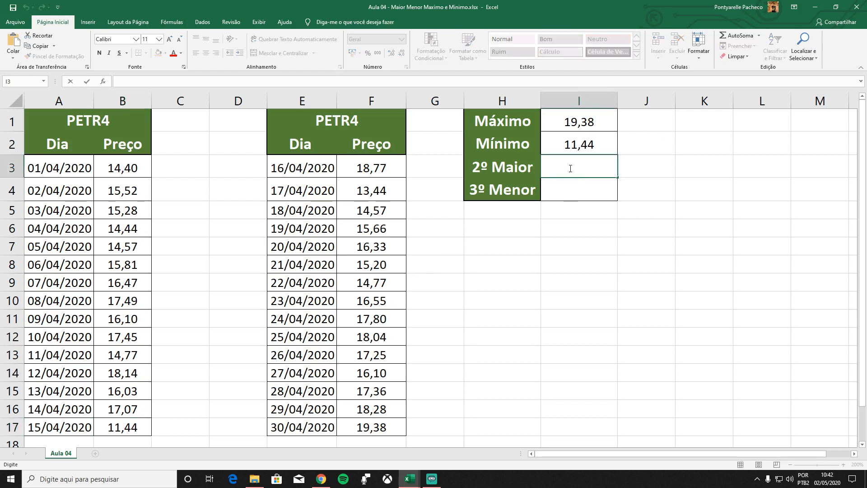
type("=")
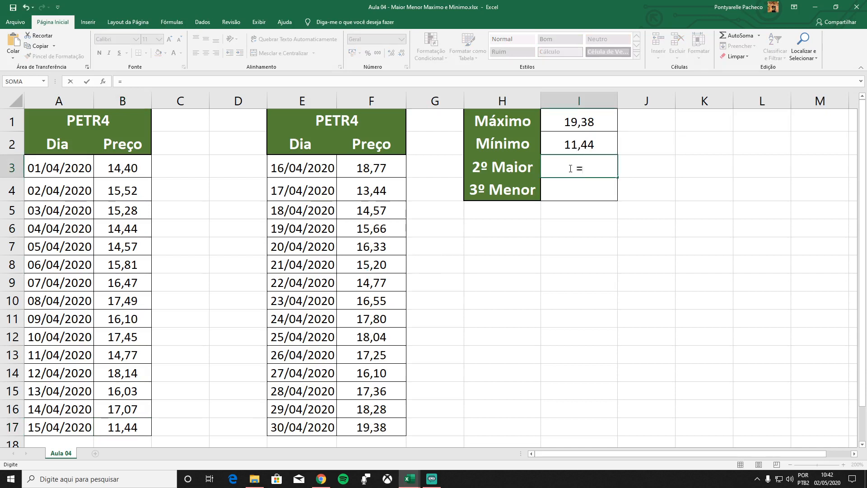
type("maio")
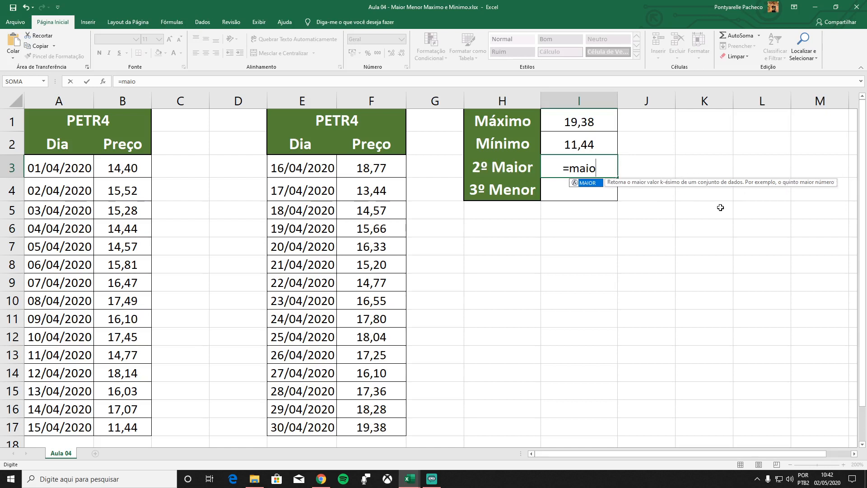
key("Tab")
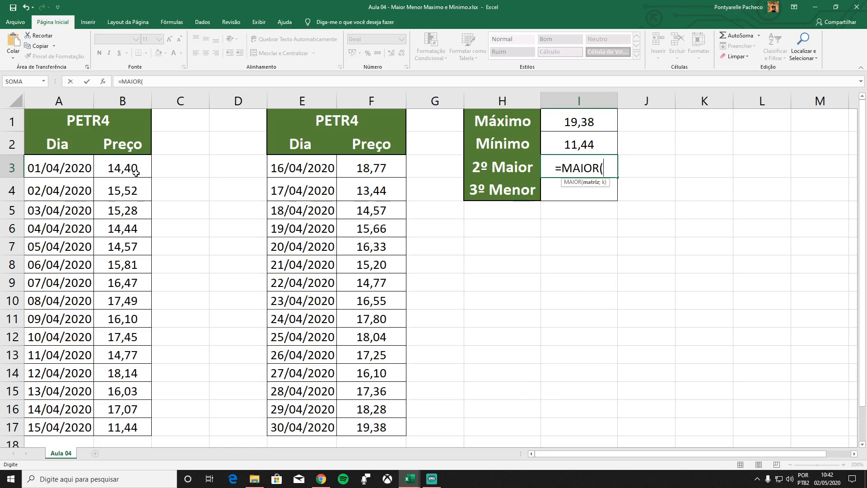
left_click_drag(131, 168, 126, 429)
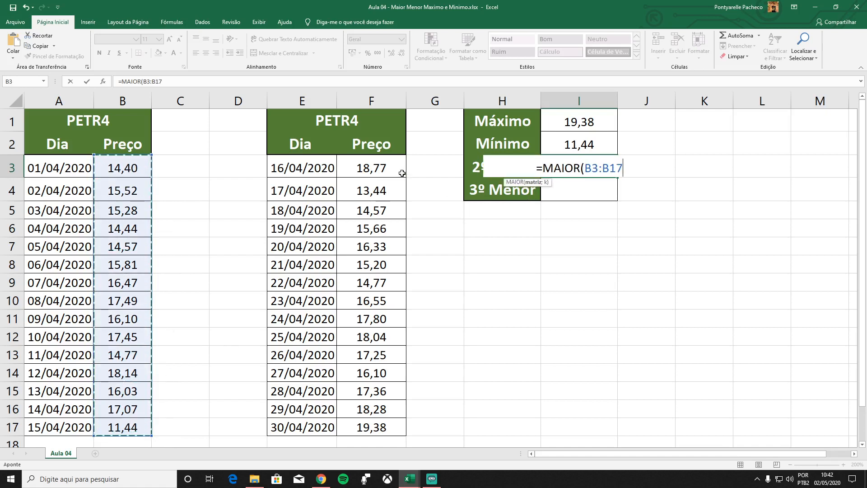
type(";")
left_click_drag(385, 168, 375, 428)
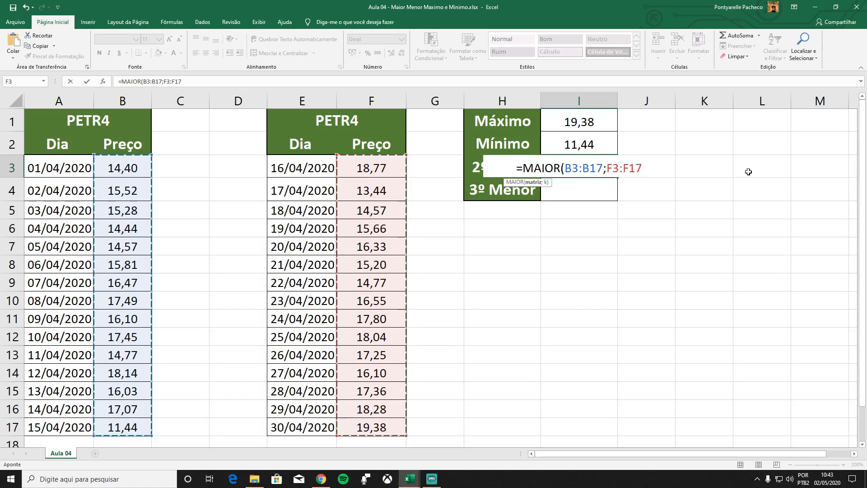
Step: Try to complete the MAIOR formula in I3 with 2 as the rank after the two ranges
type(";")
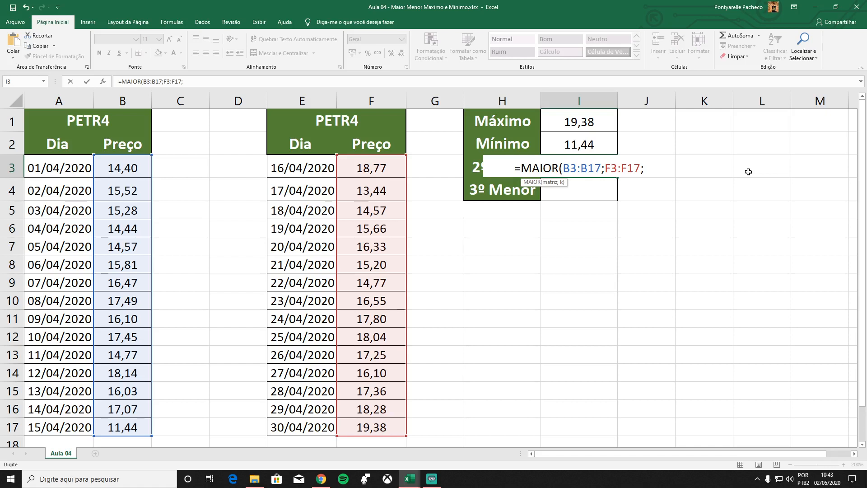
type("2")
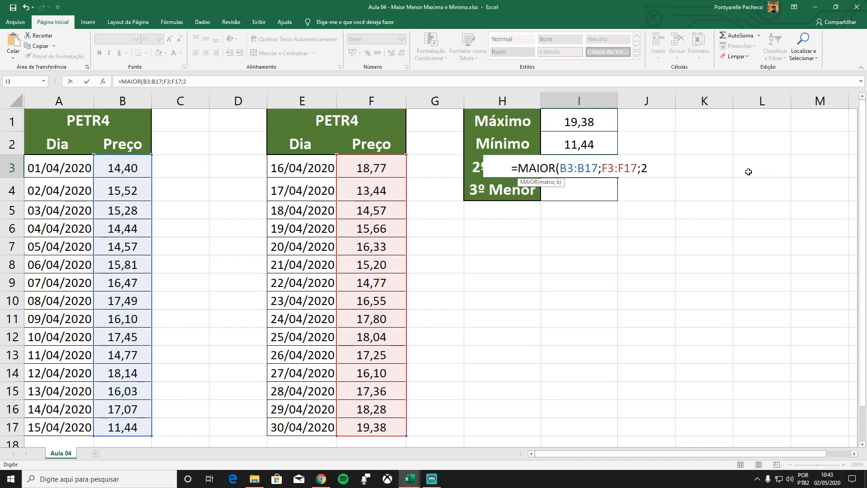
type(")")
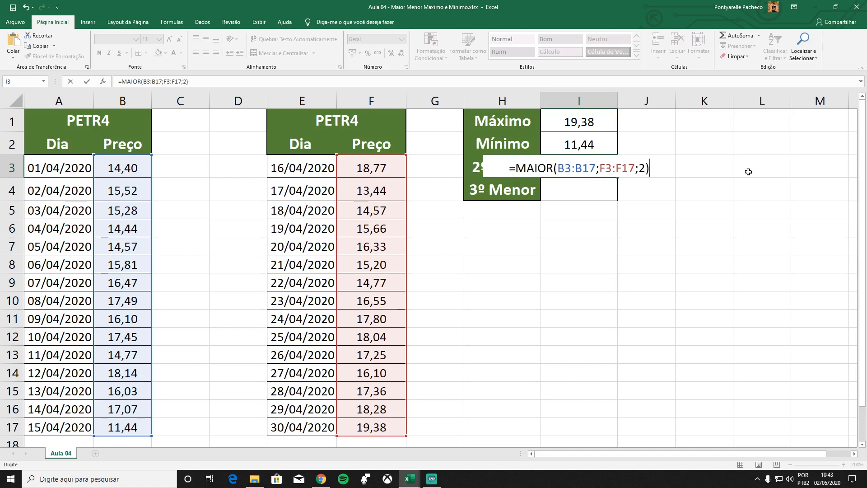
key("Return")
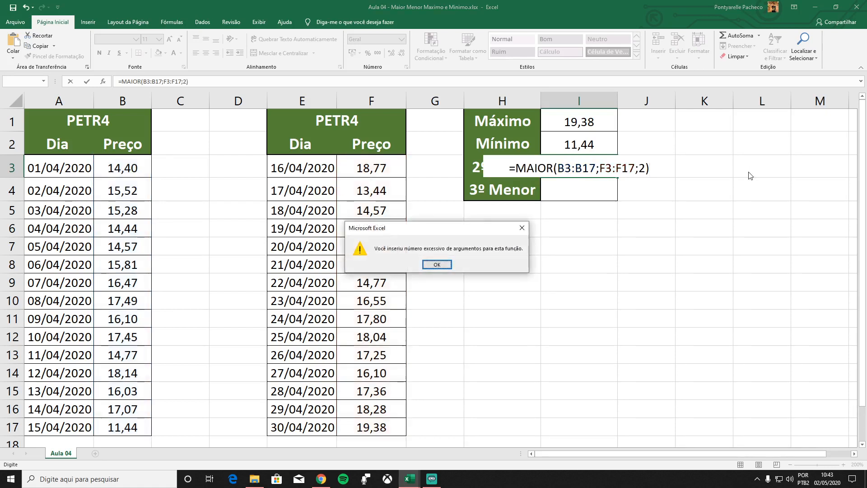
key("Return")
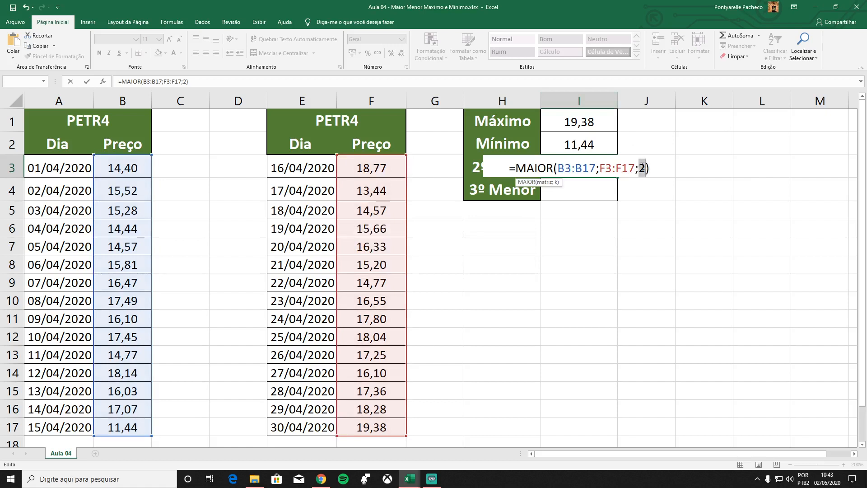
Step: Remove range F3:F17 from the MAIOR formula, keeping B3:B17 and rank 2
left_click(600, 168)
key("Delete")
key("Delete")
key("Delete")
key("Delete")
key("Delete")
key("Delete")
key("Delete")
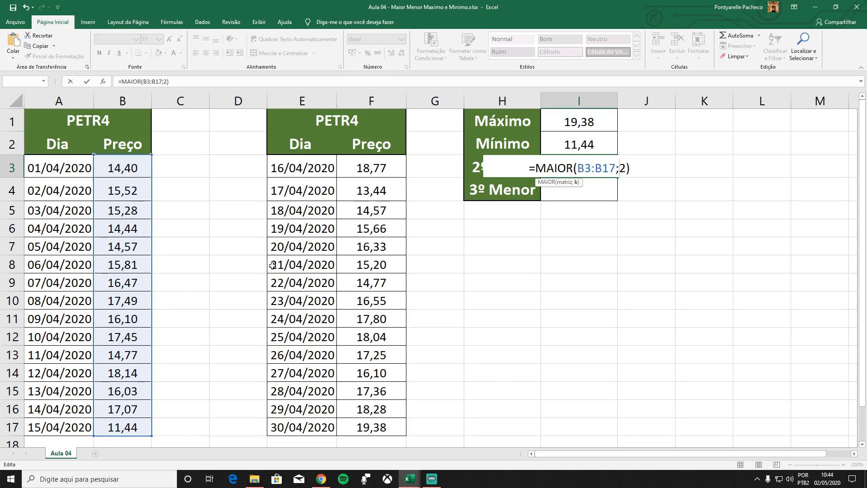
Step: Discard the MAIOR formula being edited in I3 and leave the cell empty
scroll(204, 244, "down", 2)
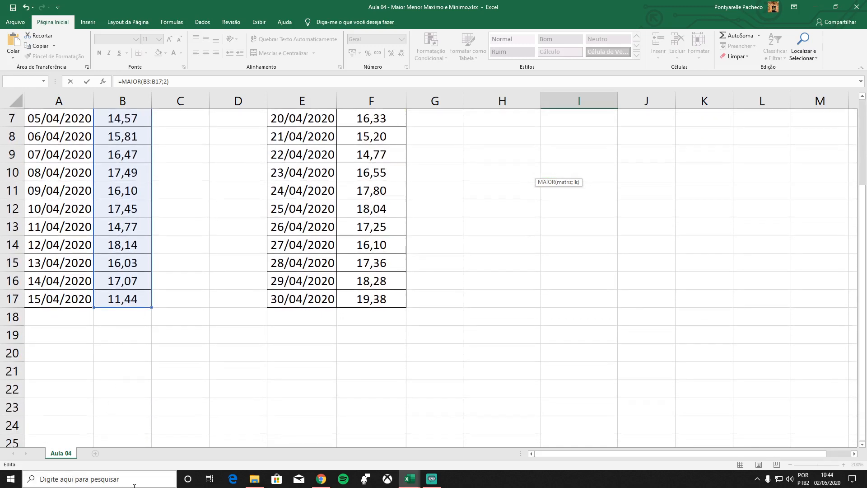
scroll(402, 282, "up", 2)
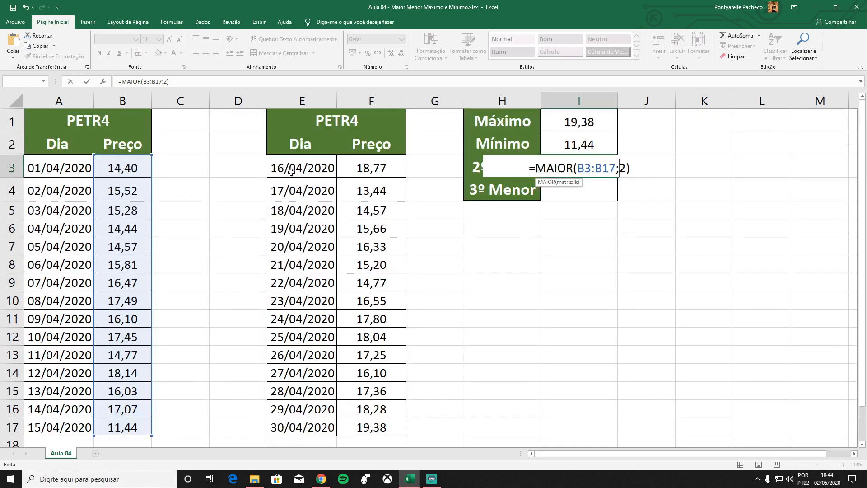
left_click_drag(289, 169, 352, 319)
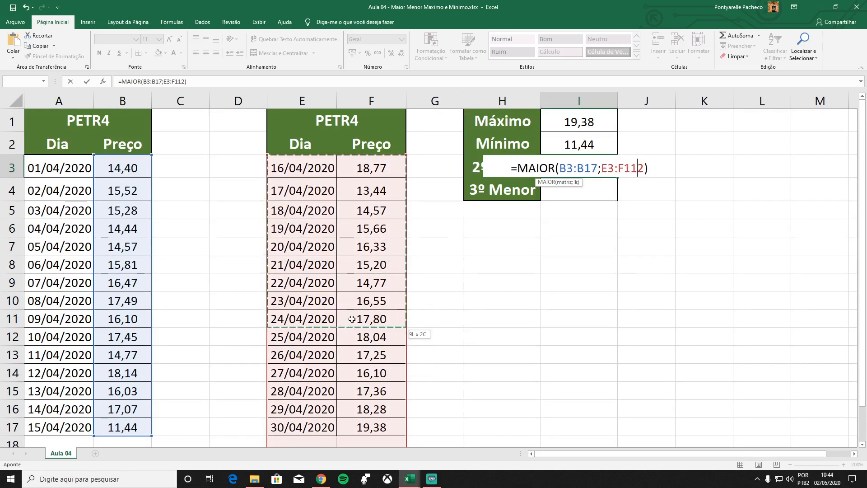
key("Escape")
left_click(590, 296)
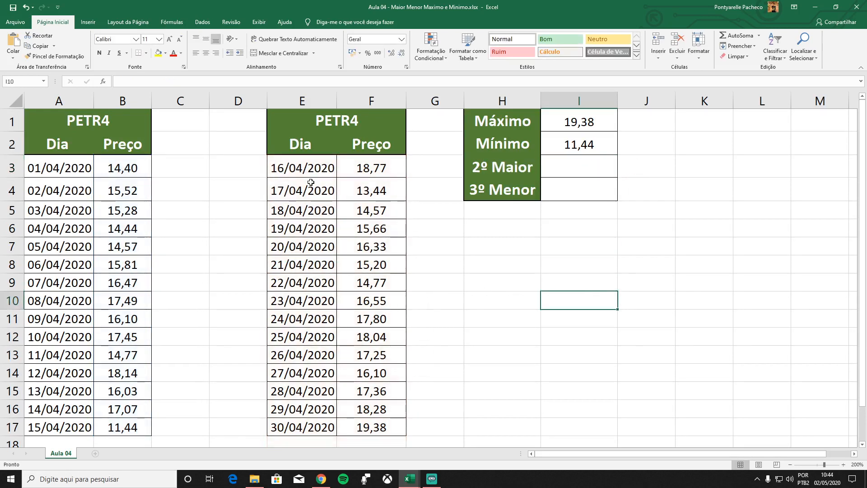
Step: Copy the second table's dates and prices in E3:F17 and paste them directly below the first table, starting at A18
left_click_drag(302, 170, 363, 419)
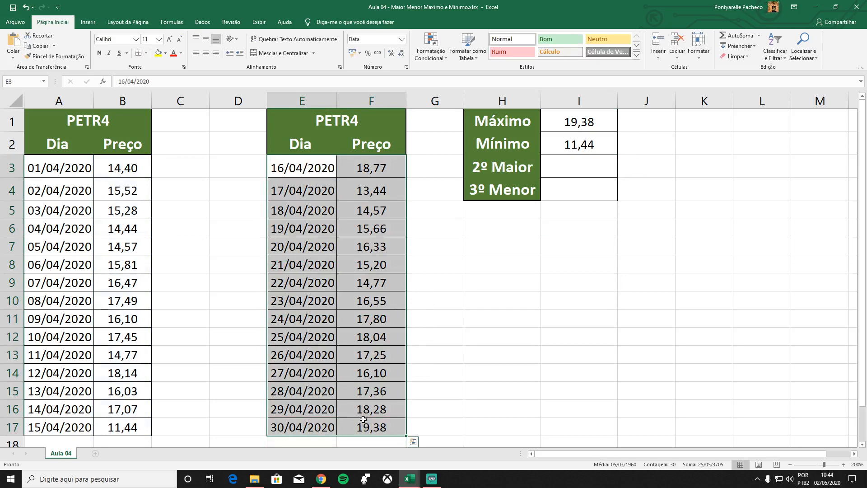
key("ctrl+c")
scroll(129, 350, "down", 4)
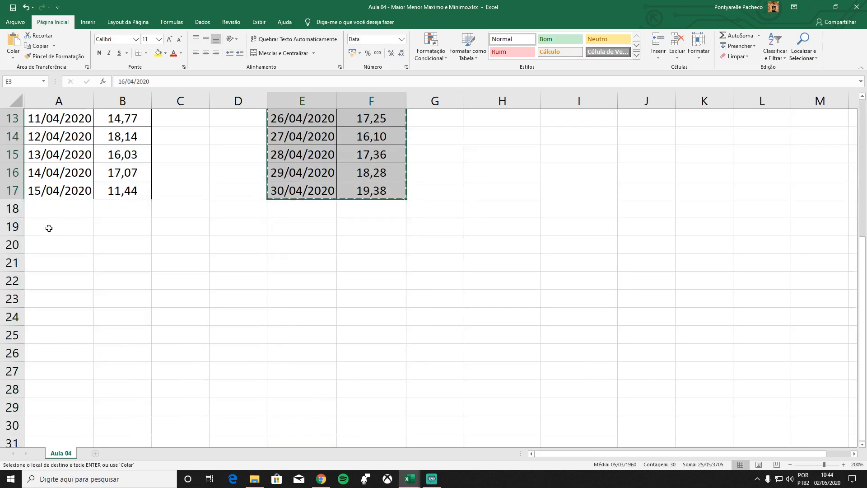
left_click(52, 212)
key("ctrl+v")
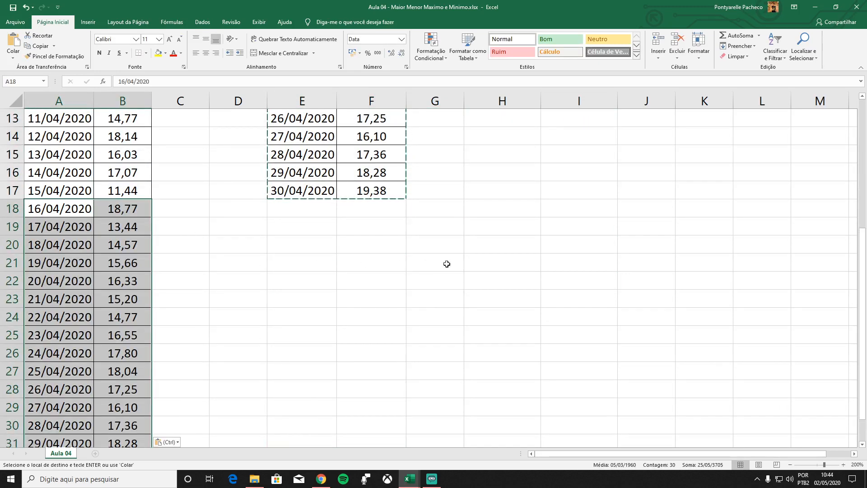
left_click_drag(476, 243, 477, 226)
Step: Start a MAIOR formula in I3 using the combined prices B3:B32 as the array
scroll(527, 171, "up", 4)
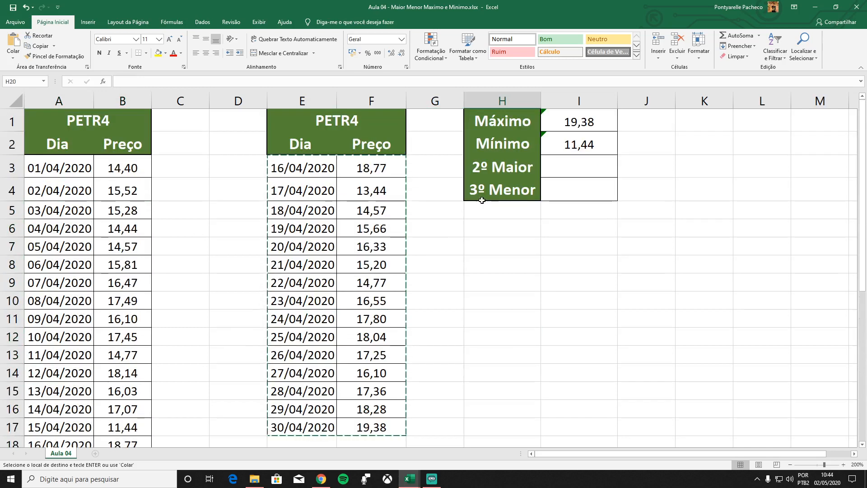
left_click(558, 167)
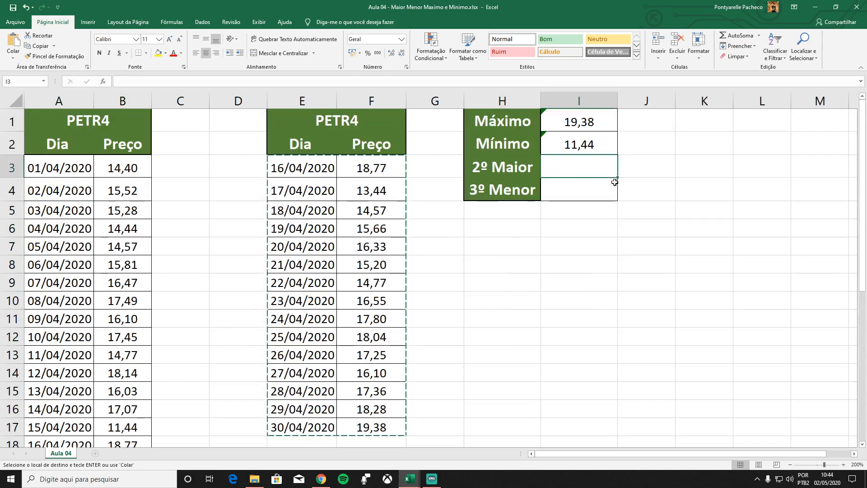
type("=")
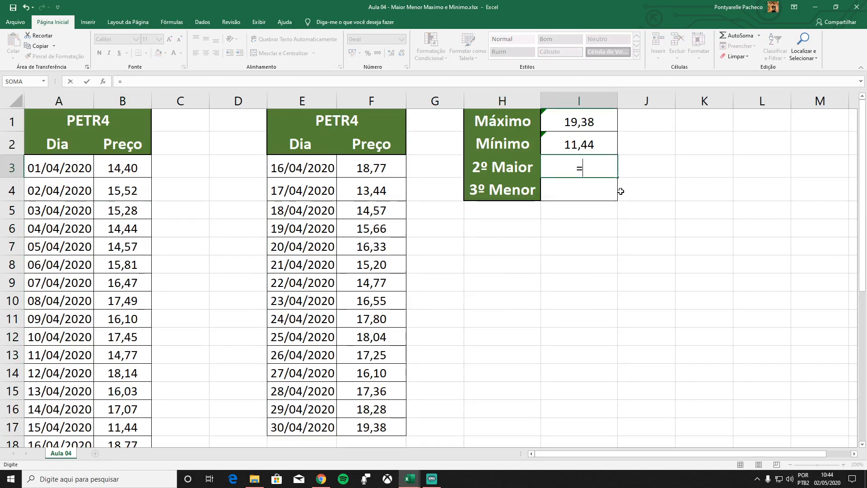
type("ma")
key("Tab")
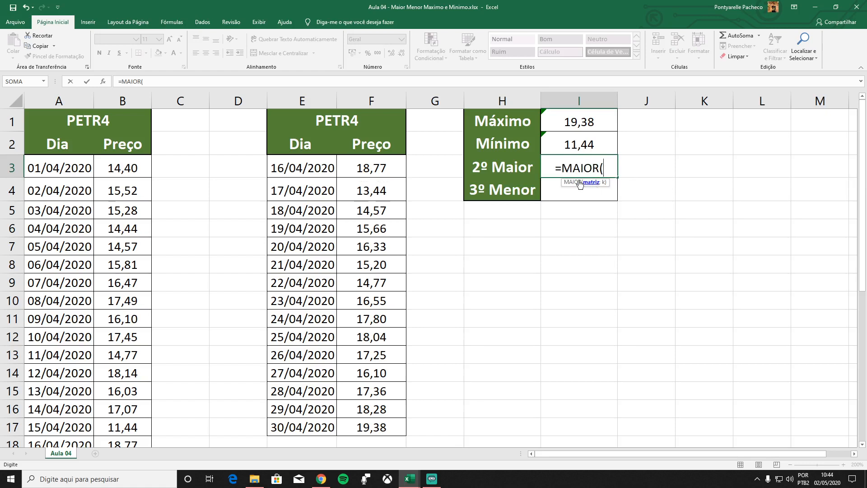
left_click(126, 166)
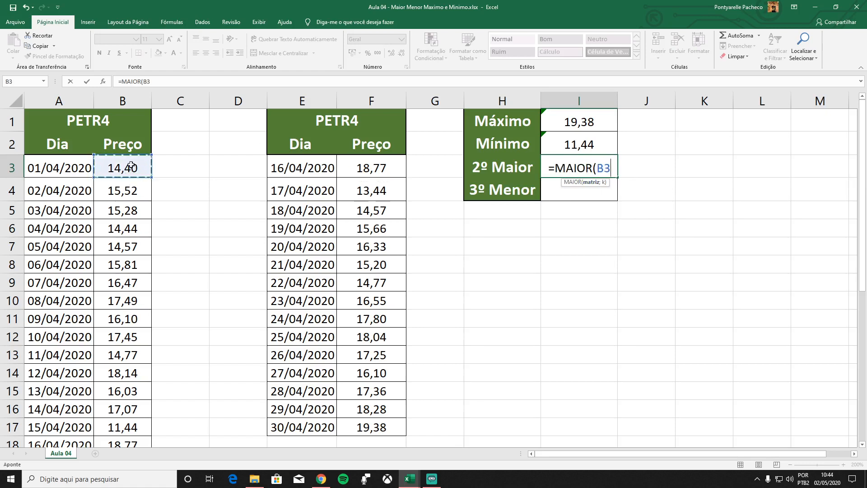
left_click_drag(130, 166, 131, 428)
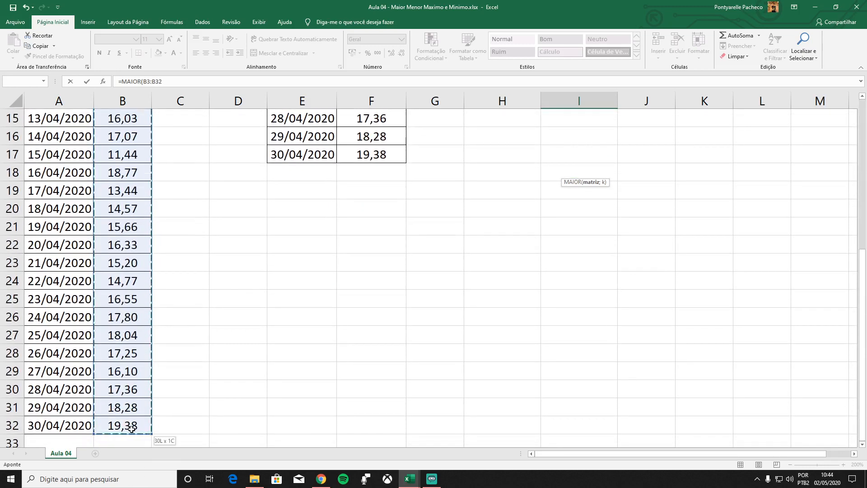
scroll(606, 223, "up", 5)
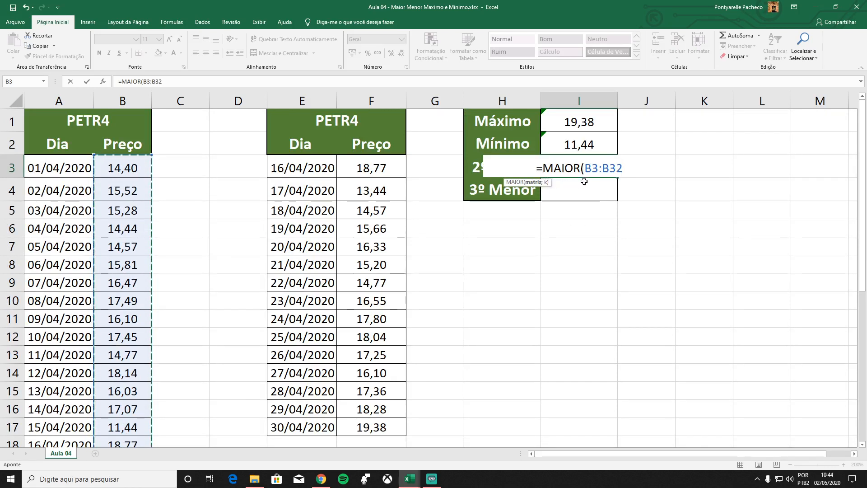
Step: Complete the 2º Maior formula in I3 as =MAIOR(B3:B32;2)
type(";")
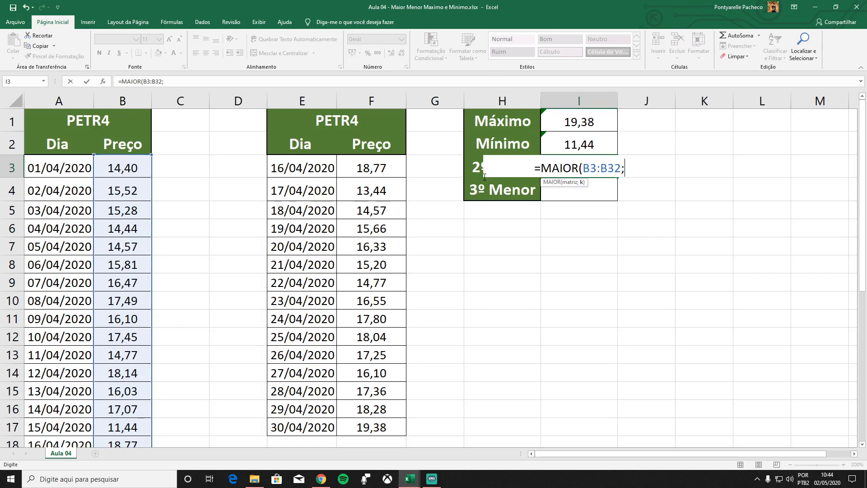
type("2")
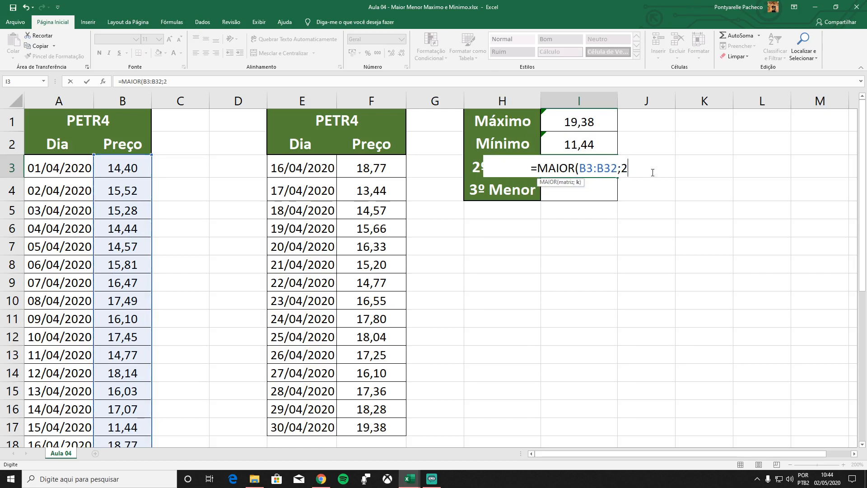
type(")")
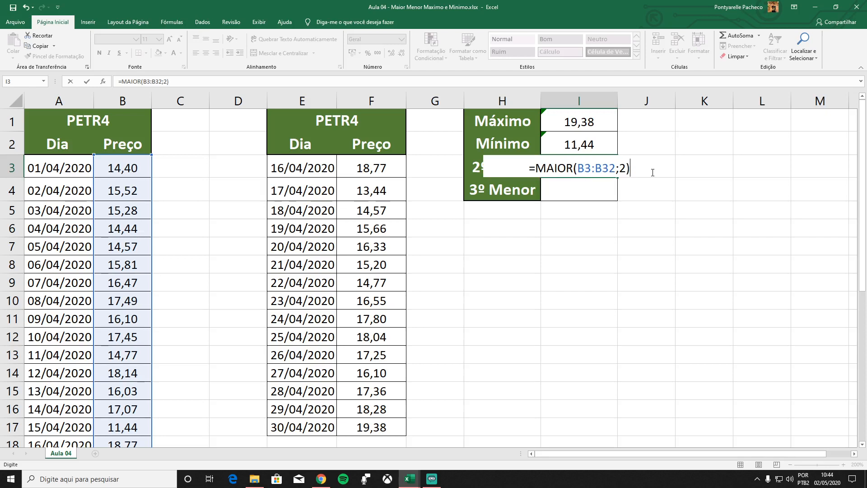
left_click(622, 168)
left_click(549, 167)
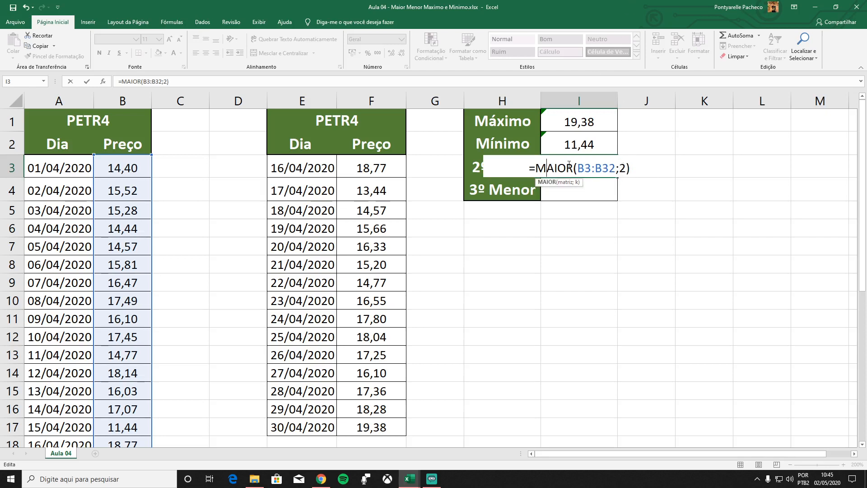
left_click(586, 166)
left_click(636, 168)
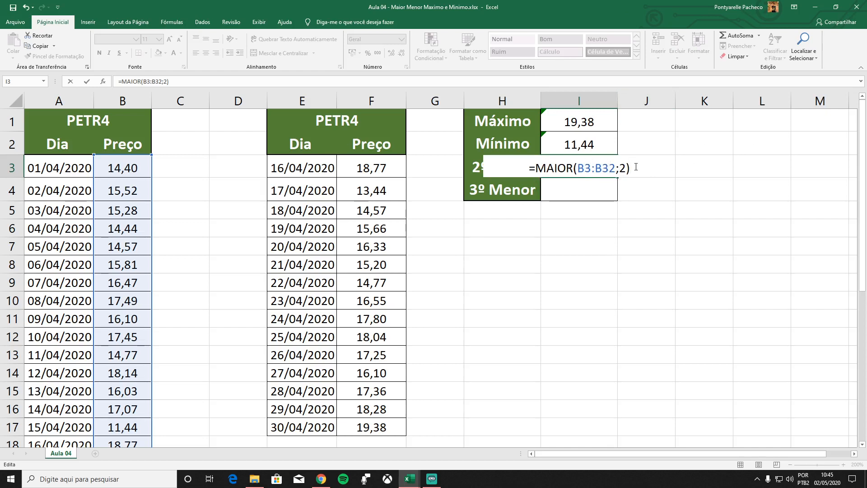
key("Return")
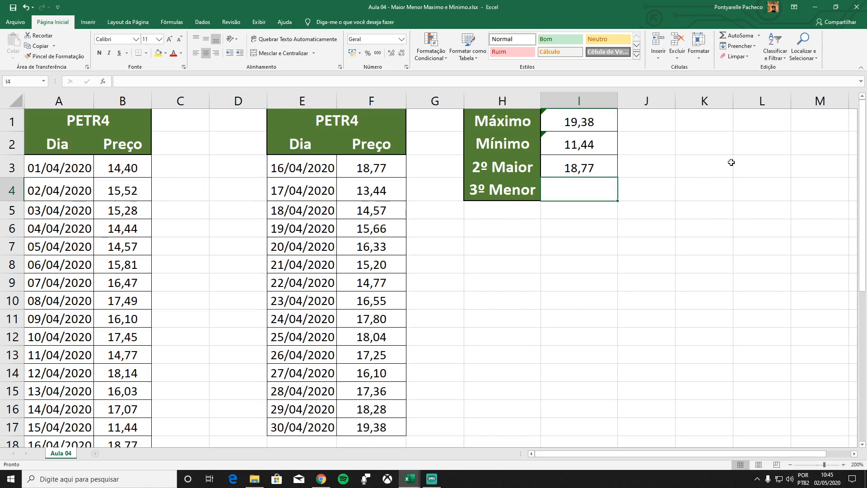
Step: Examine the whole combined price table down to row 32 alongside the results in H1:I4
mouse_move(863, 121)
left_mouse_down()
mouse_move(856, 296)
mouse_move(857, 113)
left_mouse_up()
left_click(791, 465)
left_click(790, 465)
left_click(790, 465)
left_click(791, 465)
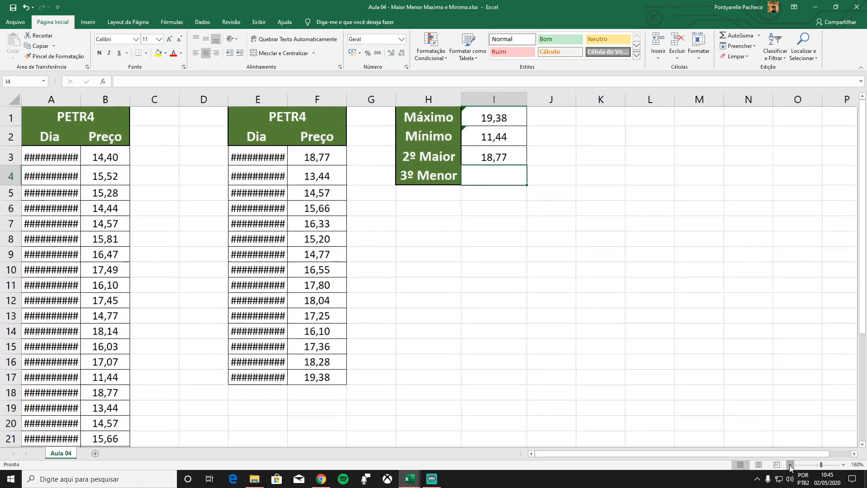
left_click(790, 464)
left_click(791, 465)
left_click(791, 465)
left_click(791, 465)
left_click(791, 464)
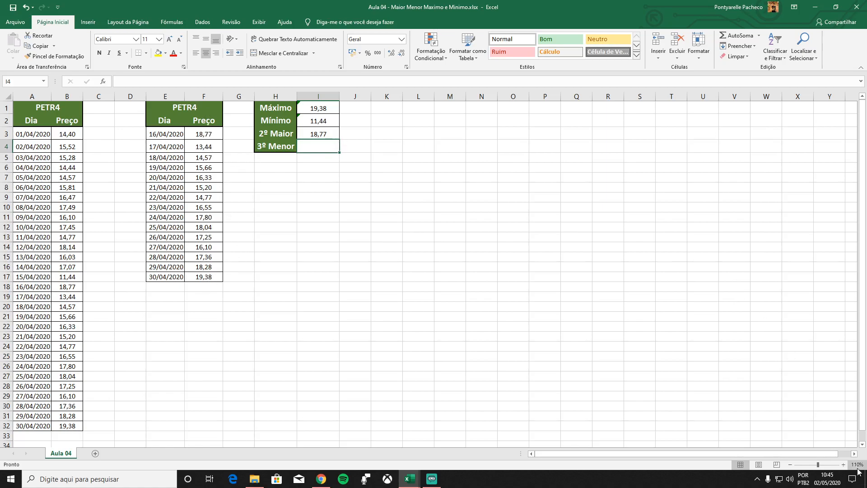
left_click(844, 465)
left_click(844, 465)
left_click(843, 465)
left_click(844, 465)
left_click(843, 465)
scroll(526, 236, "up", 1)
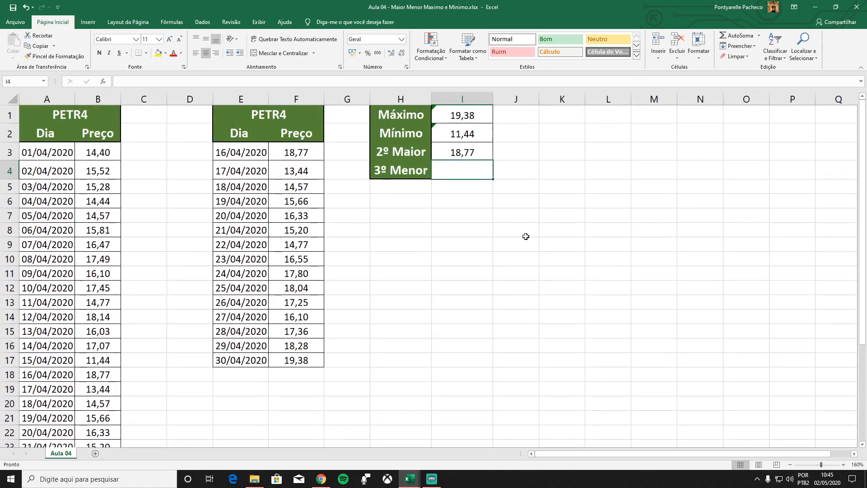
left_click(843, 465)
left_click(844, 465)
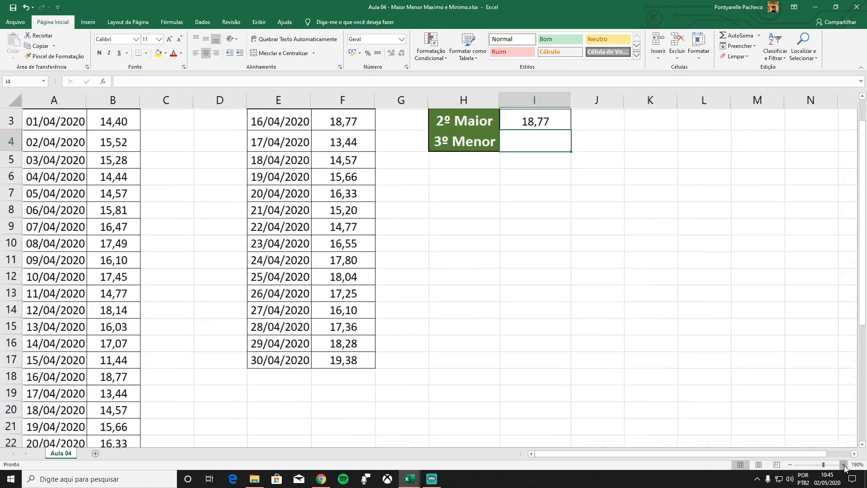
left_click(844, 465)
left_click(844, 465)
scroll(795, 280, "up", 1)
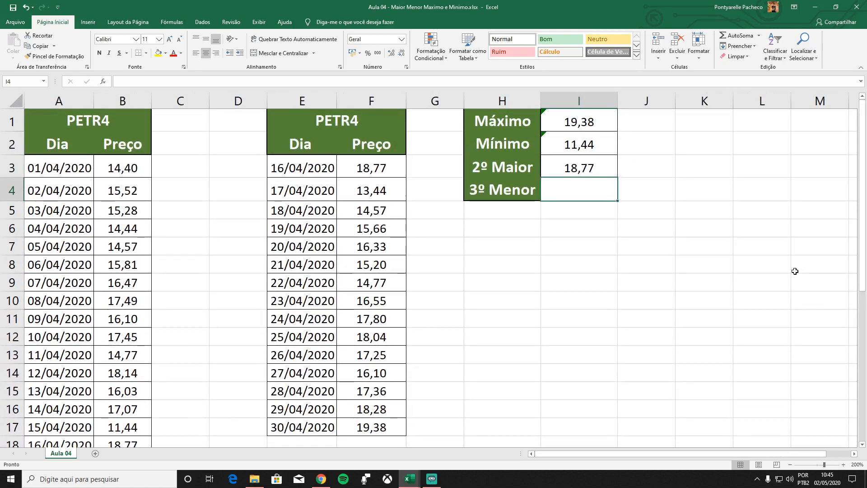
Step: Try range F3:F17 in place of rank 2 in the I3 MAIOR formula, and commit it with G3 as the second argument
double_click(598, 170)
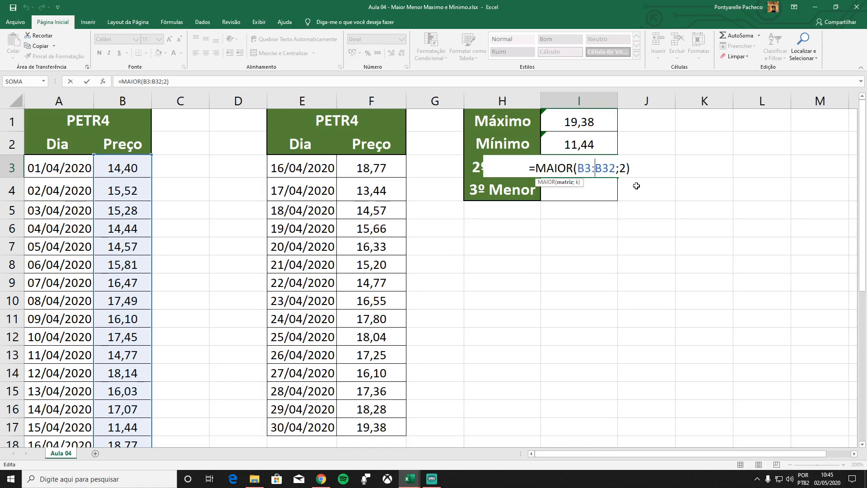
left_click(622, 166)
key("Delete")
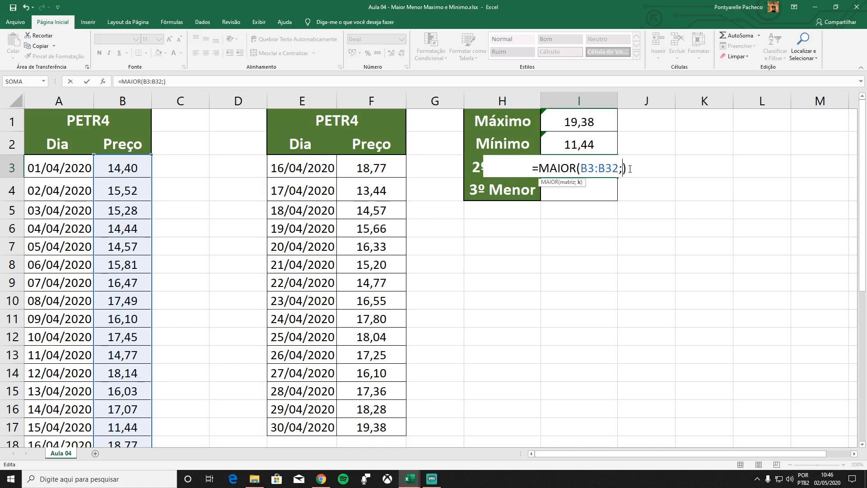
left_click_drag(375, 168, 373, 425)
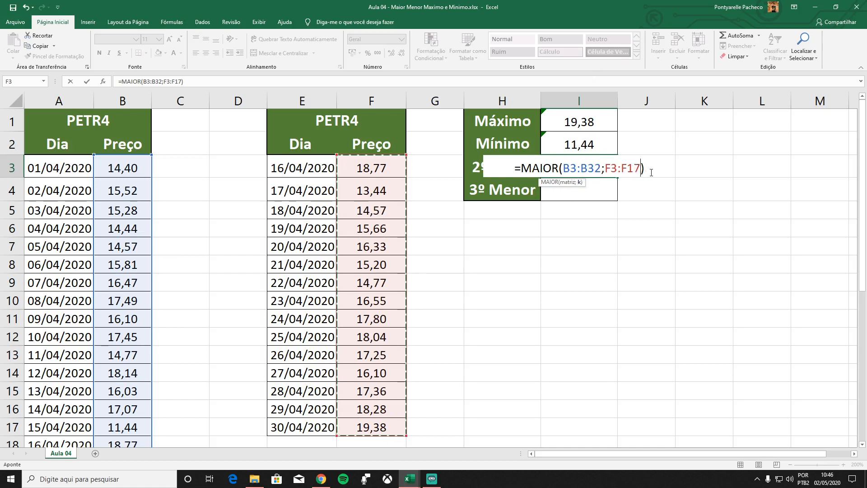
key("BackSpace")
key("BackSpace")
key("BackSpace")
key("BackSpace")
key("BackSpace")
key("Return")
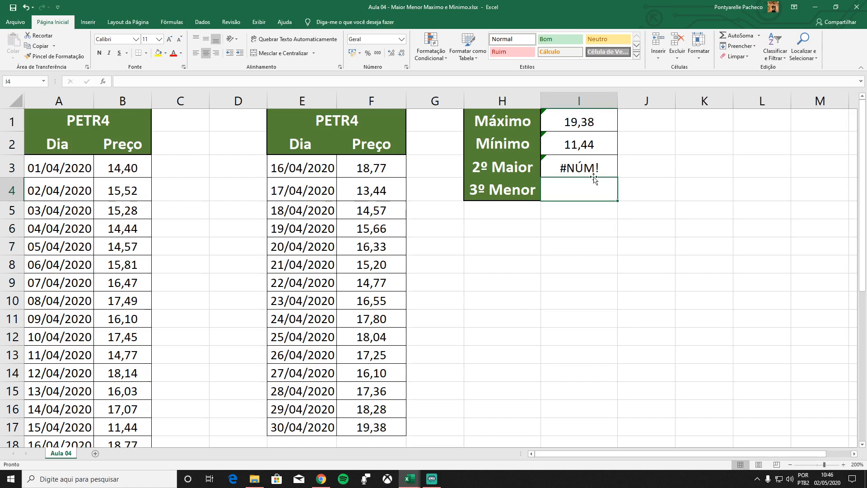
Step: Try to enter the formula in I3 with both price ranges and rank 2, as =MAIOR(B3:B32;F3:F17;2)
double_click(581, 167)
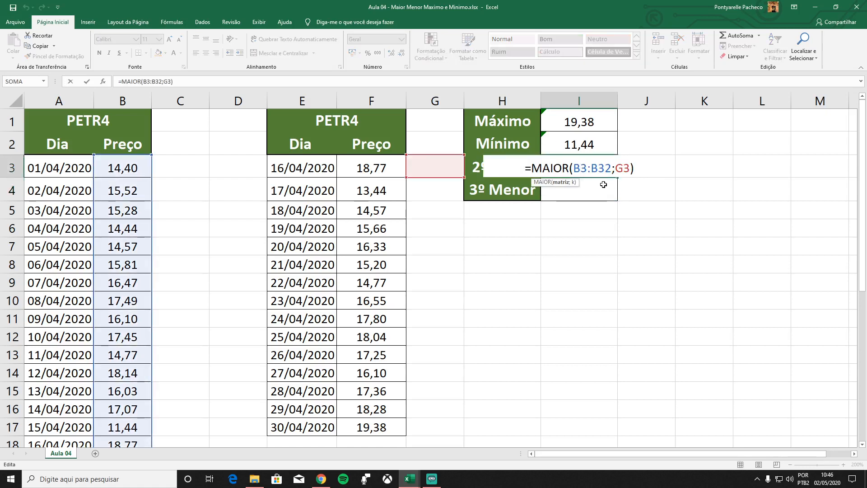
left_click(631, 169)
key("BackSpace")
key("BackSpace")
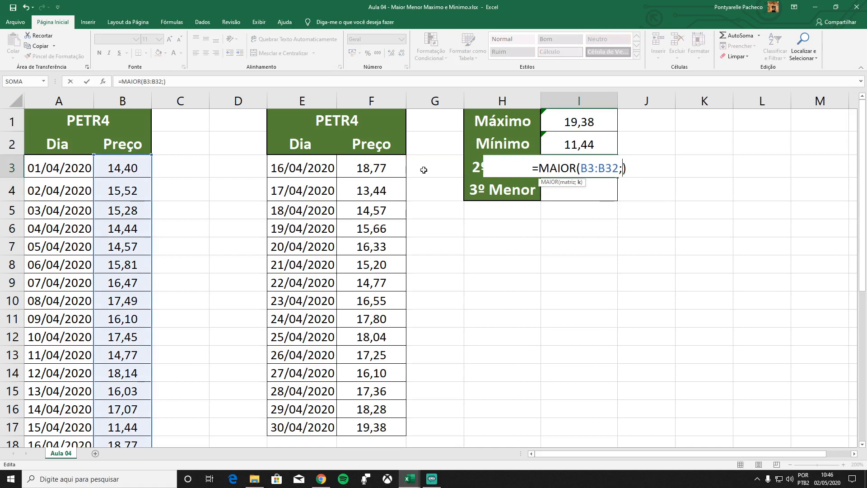
left_click_drag(366, 165, 364, 419)
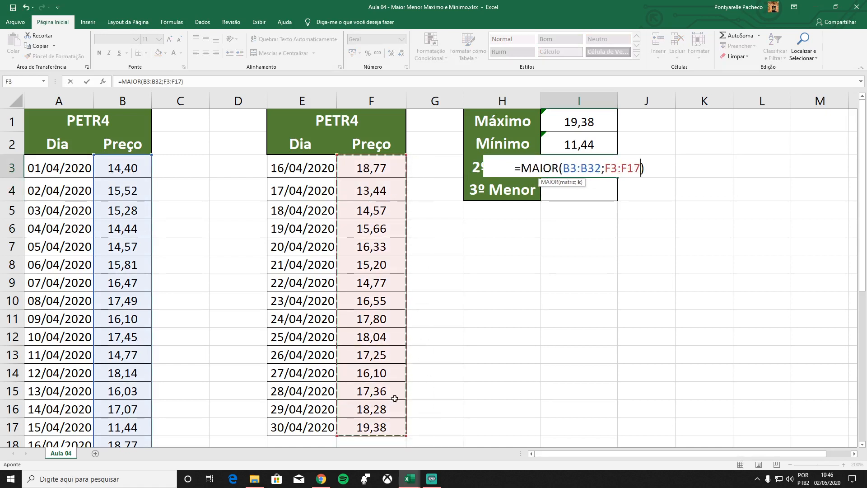
type(";2")
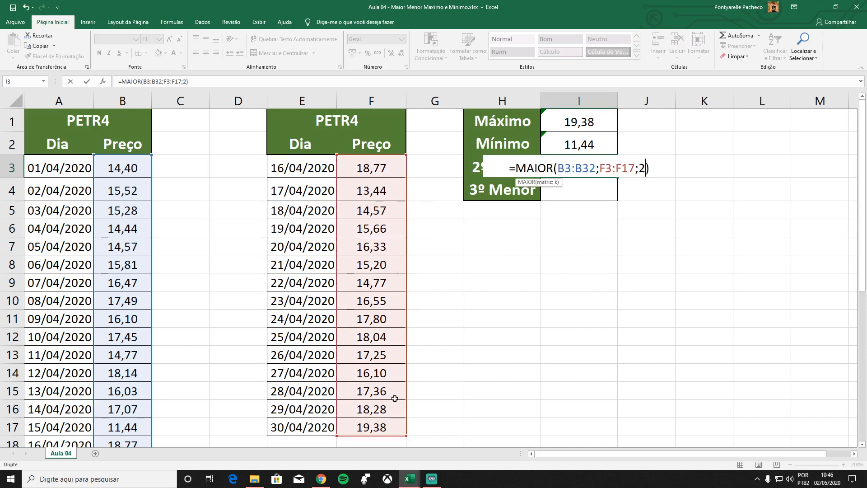
key("Return")
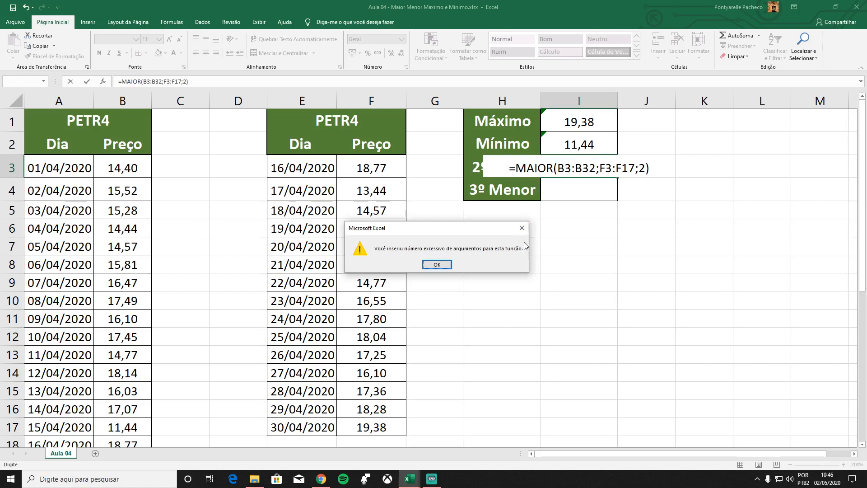
key("Return")
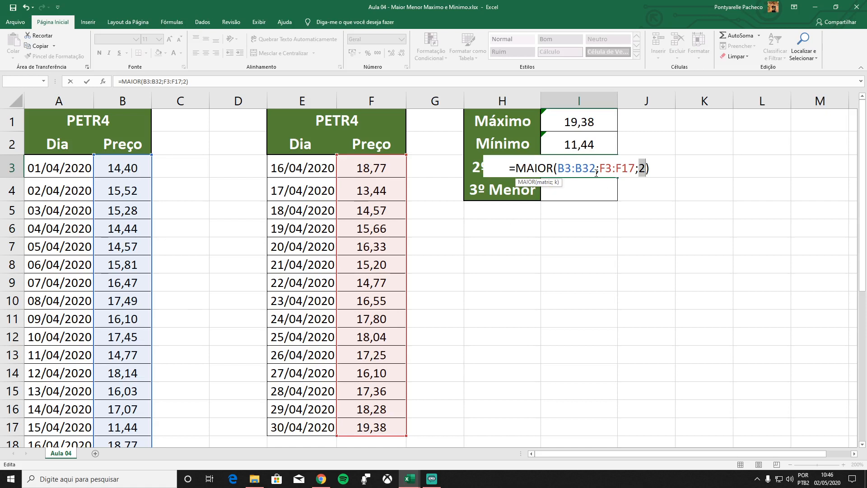
Step: Remove range F3:F17 and the rank from the I3 formula, keeping only B3:B32 inside MAIOR
key("BackSpace")
key("BackSpace")
key("BackSpace")
key("BackSpace")
key("BackSpace")
key("BackSpace")
key("BackSpace")
key("BackSpace")
key("BackSpace")
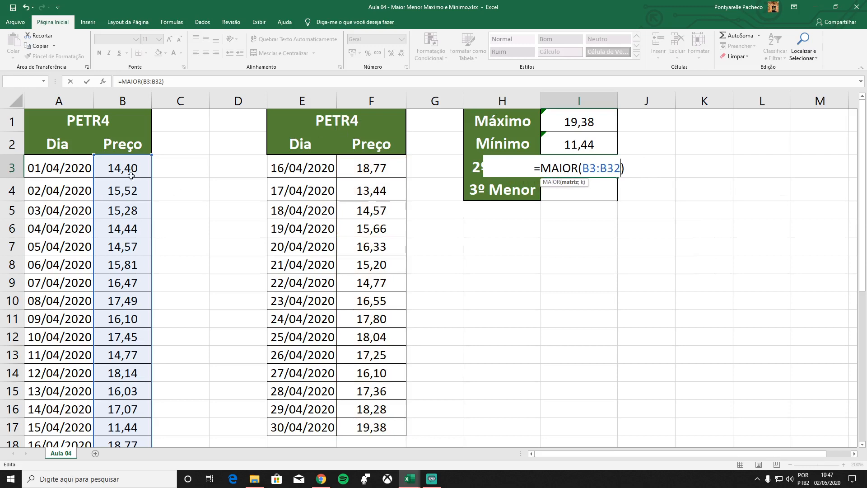
Step: Check that the selected range covers the whole combined price column, and complete the I3 formula with rank 2
scroll(136, 203, "down", 10)
scroll(122, 181, "up", 10)
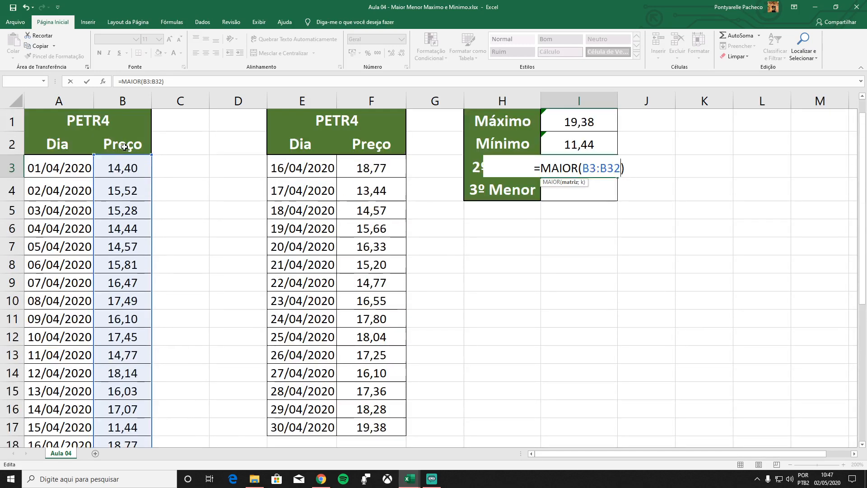
scroll(135, 303, "down", 8)
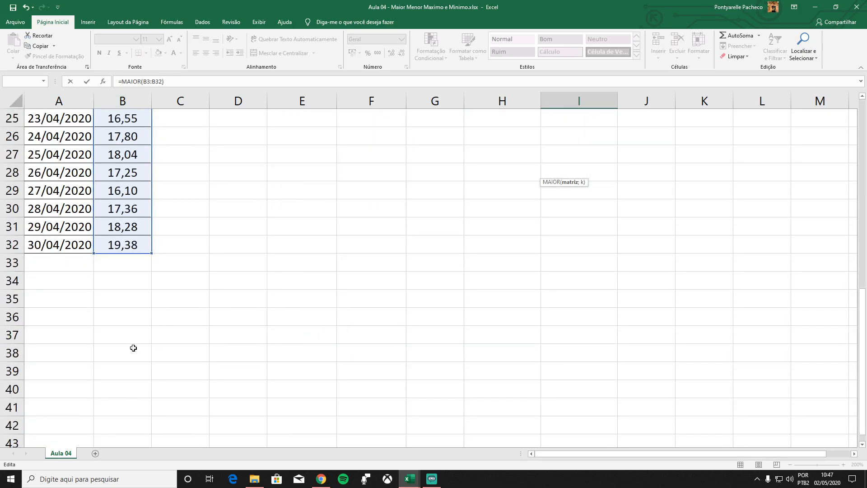
scroll(461, 277, "up", 3)
scroll(462, 277, "up", 5)
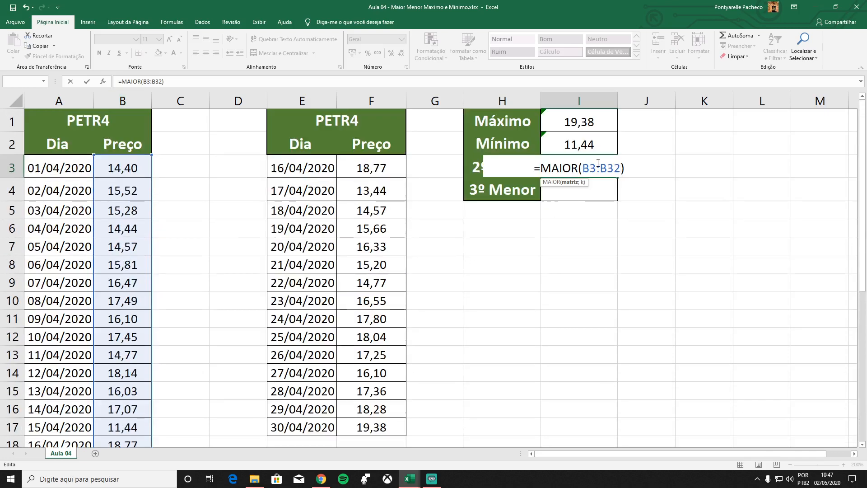
type(";")
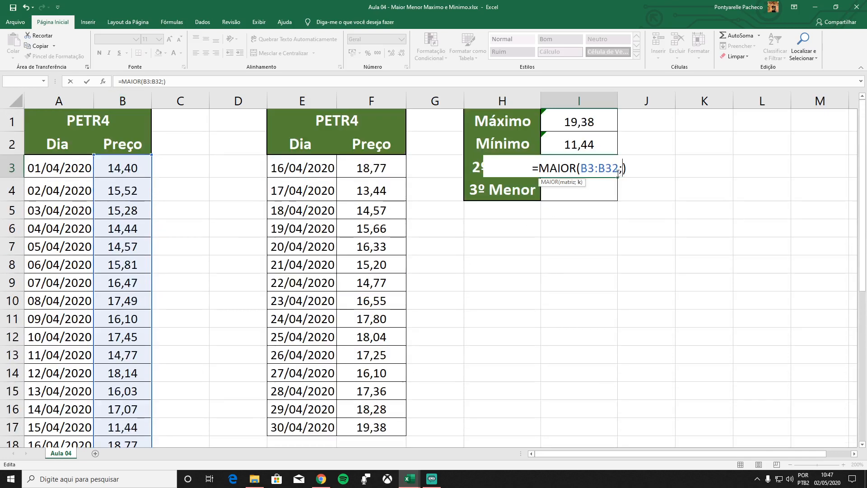
type("2")
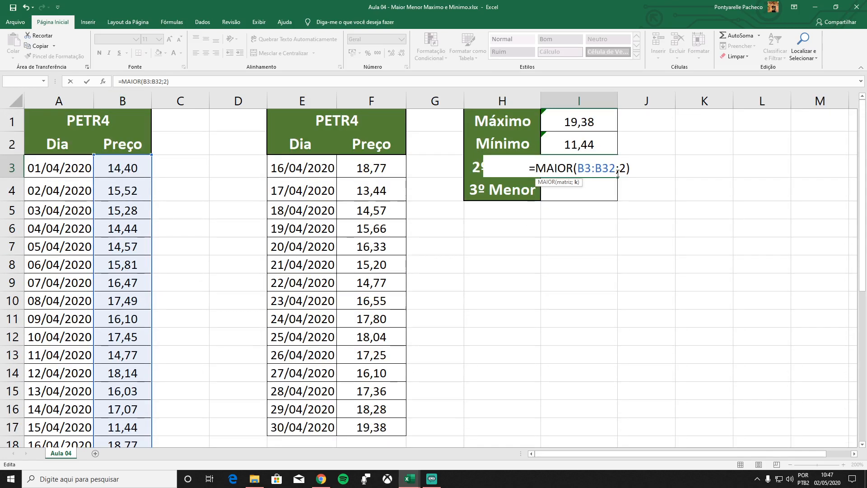
key("Return")
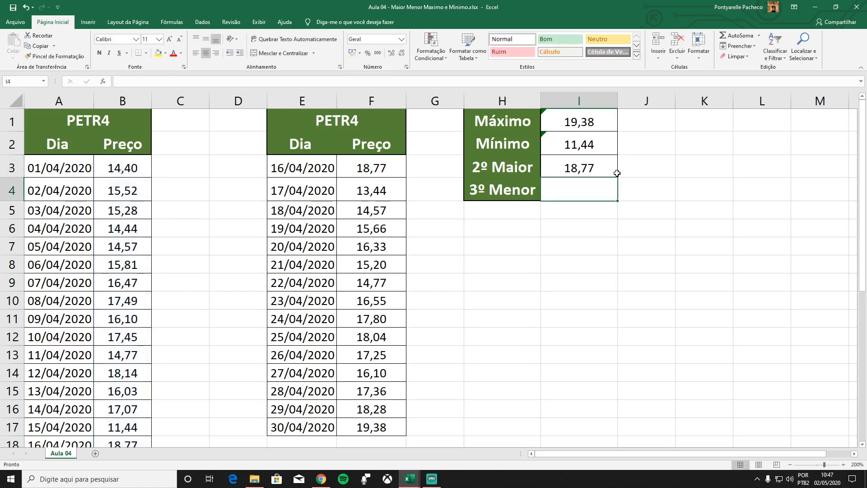
Step: Change the rank in the I3 MAIOR formula to 10, keeping the range B3:B32
double_click(587, 168)
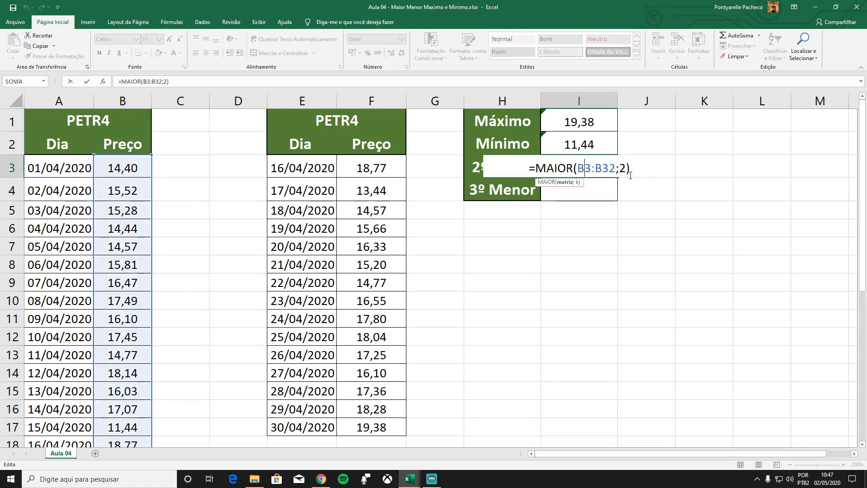
left_click(623, 168)
key("BackSpace")
type("10")
key("Return")
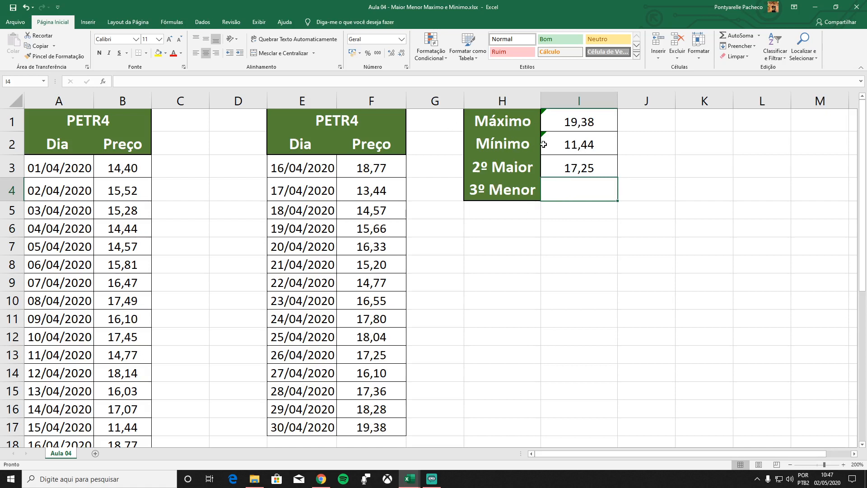
left_click(581, 143)
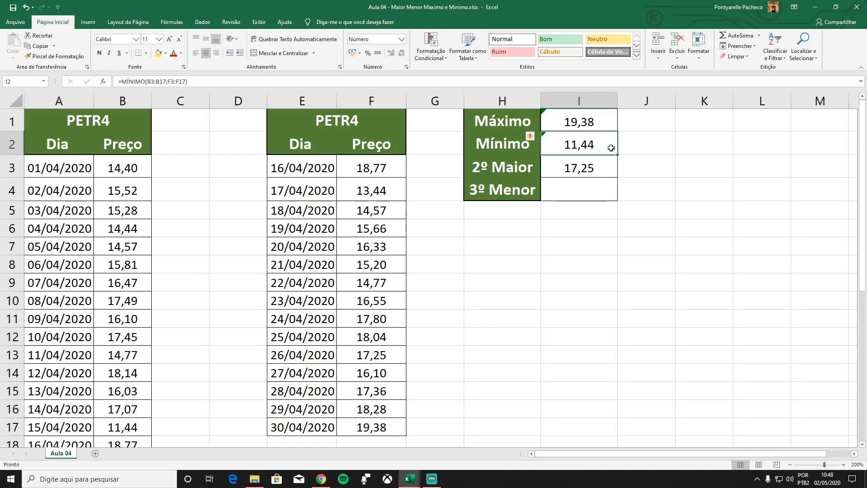
double_click(581, 189)
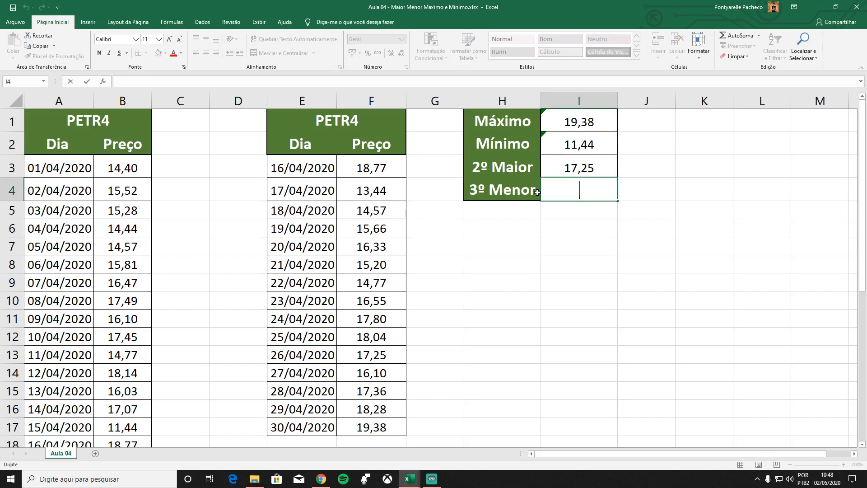
left_click_drag(285, 119, 351, 374)
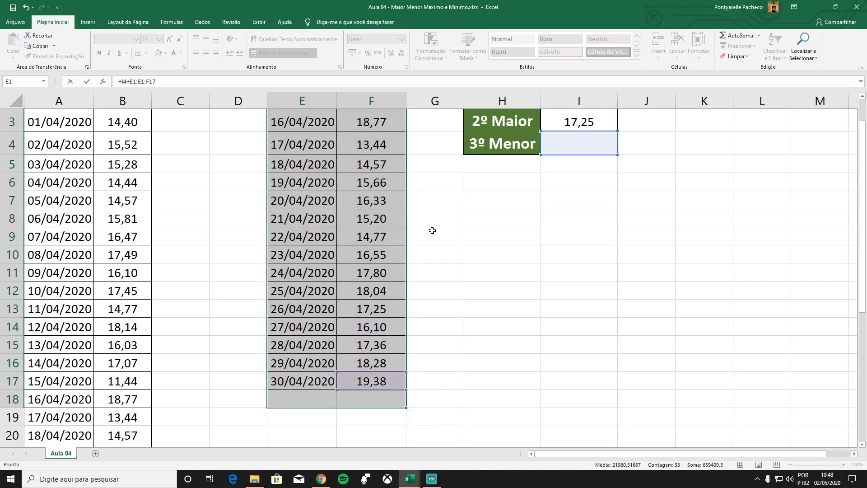
scroll(455, 239, "up", 1)
left_click(426, 194)
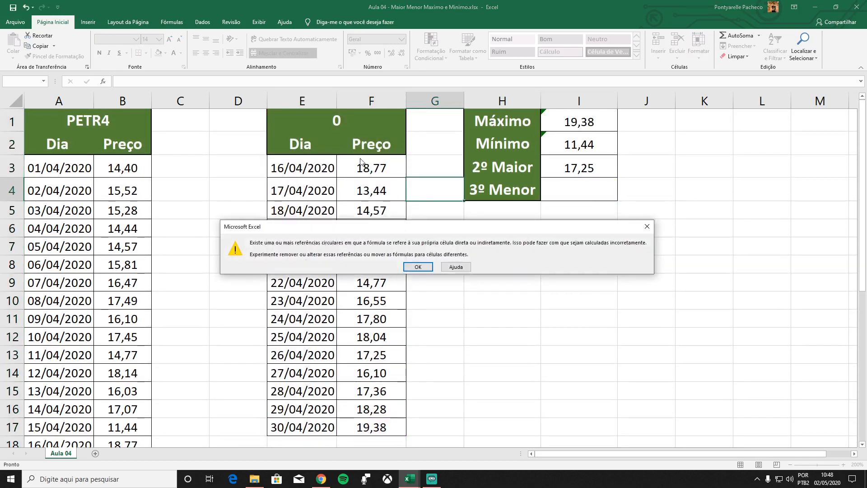
key("Return")
Step: Delete the second PETR4 table in E1:F17 and clear all of its formatting
left_click_drag(281, 122, 316, 428)
key("Delete")
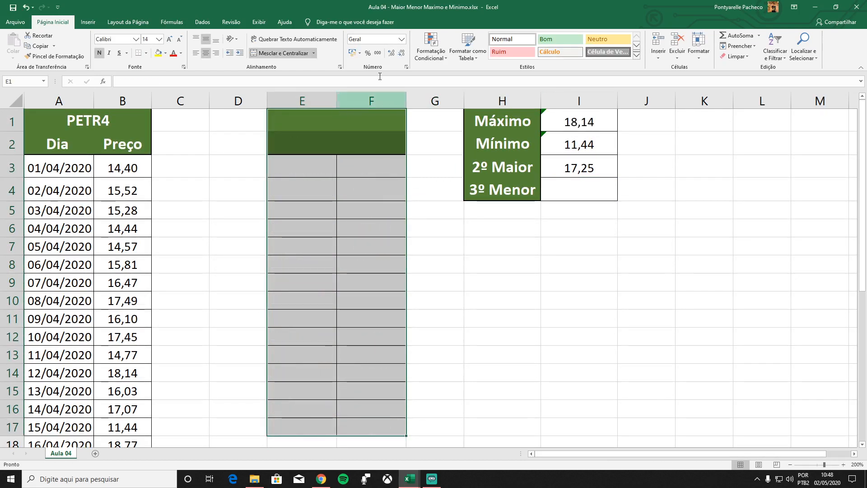
left_click(678, 55)
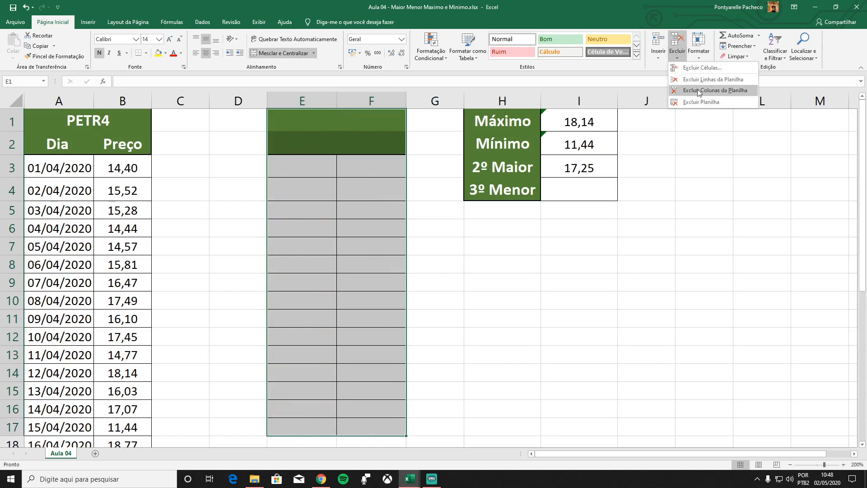
left_click(736, 56)
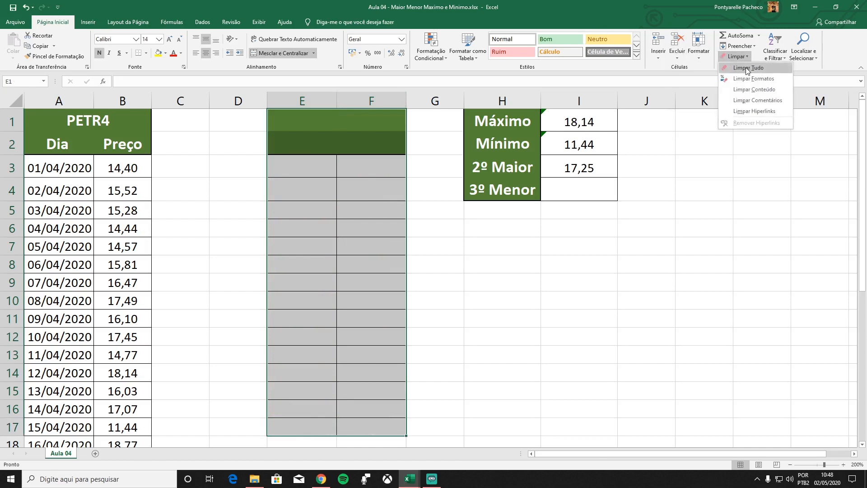
left_click(746, 67)
left_click(718, 246)
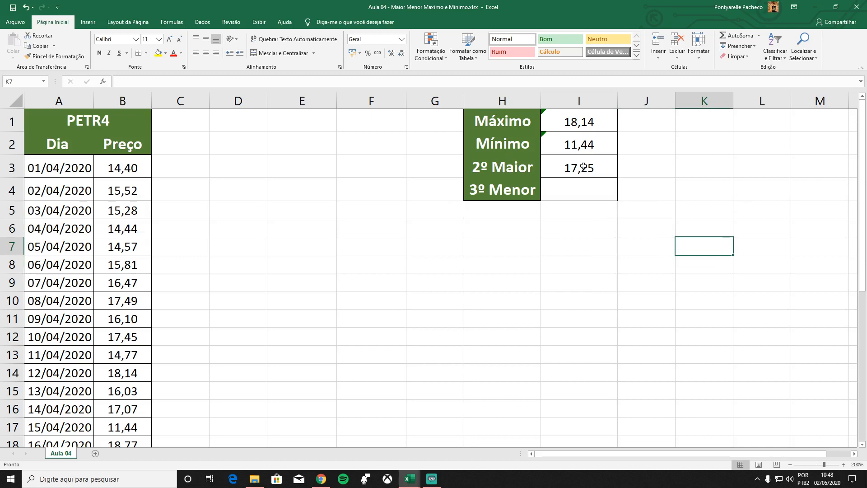
Step: Check where the combined price table ends and start a MENOR formula in I4 for the 3rd smallest price
scroll(94, 199, "down", 9)
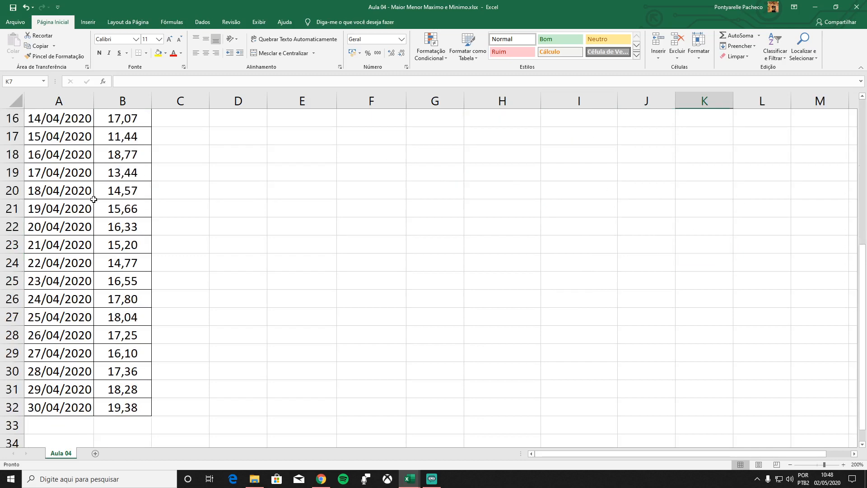
scroll(93, 330, "up", 4)
scroll(97, 376, "up", 5)
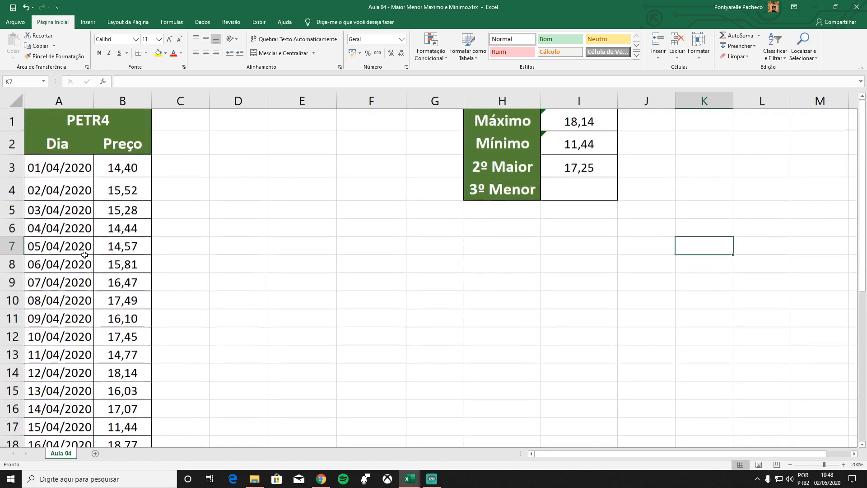
double_click(569, 191)
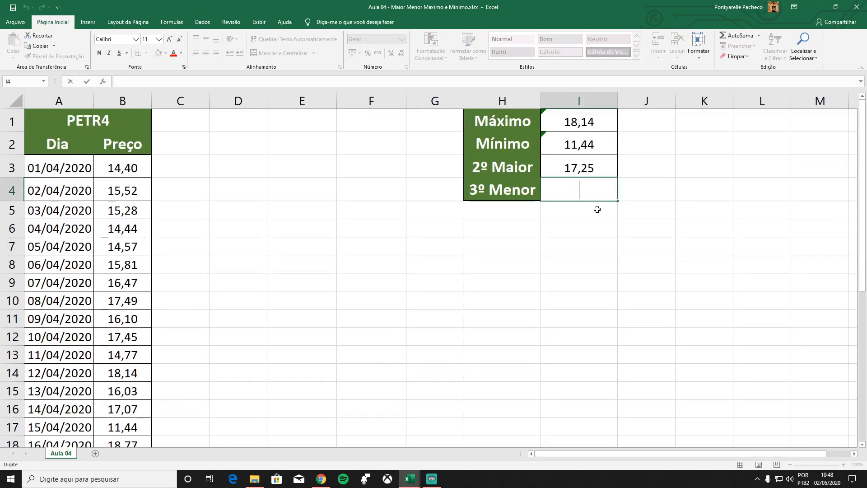
type("=")
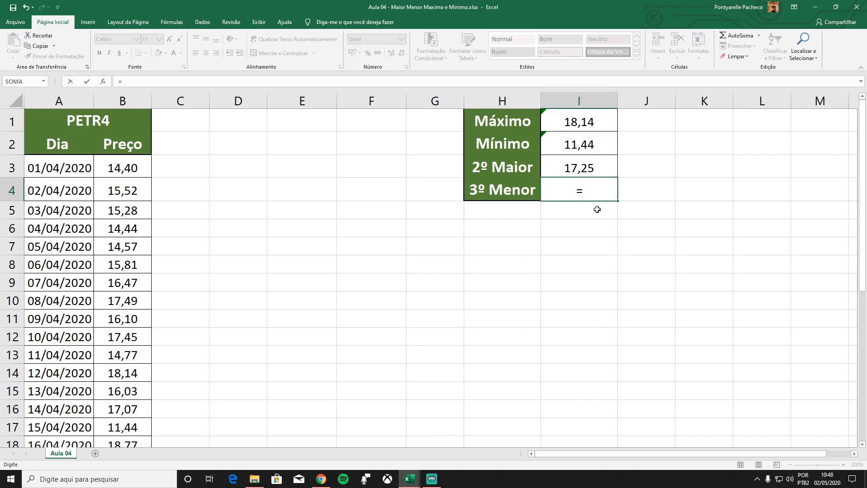
type("me")
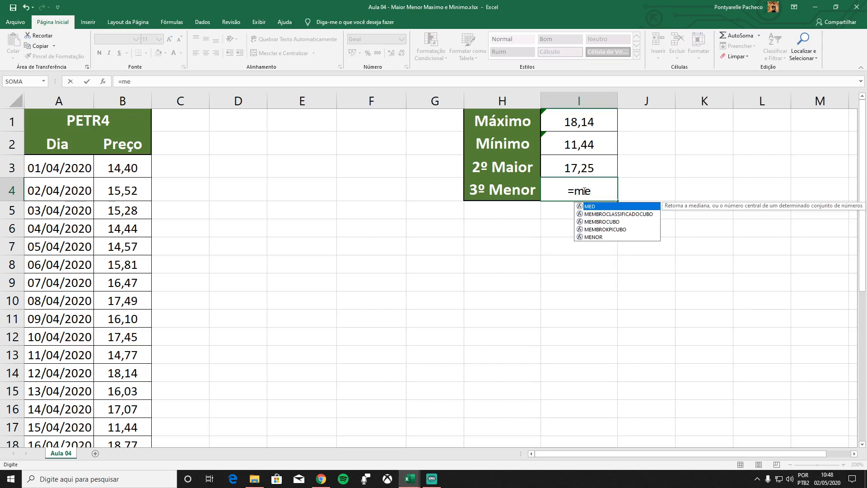
left_click(596, 239)
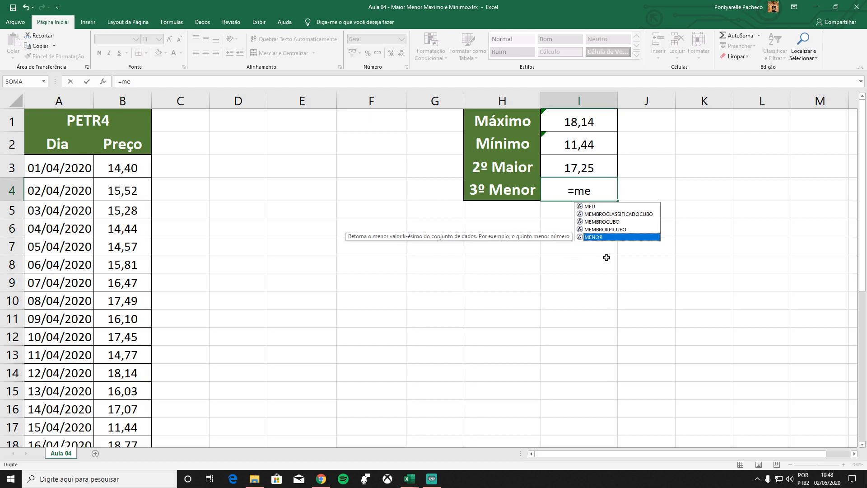
key("Tab")
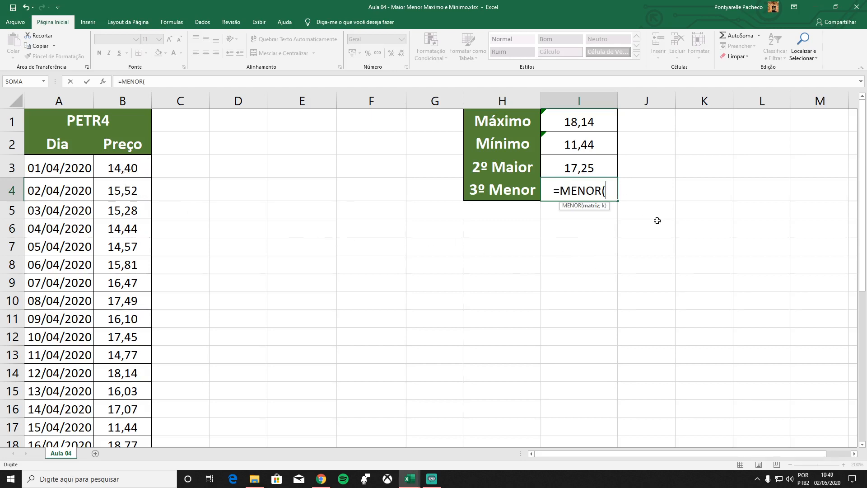
Step: Complete the I4 formula with range B3:B32 and rank 3, as =MENOR(B3:B32;3)
type("b3")
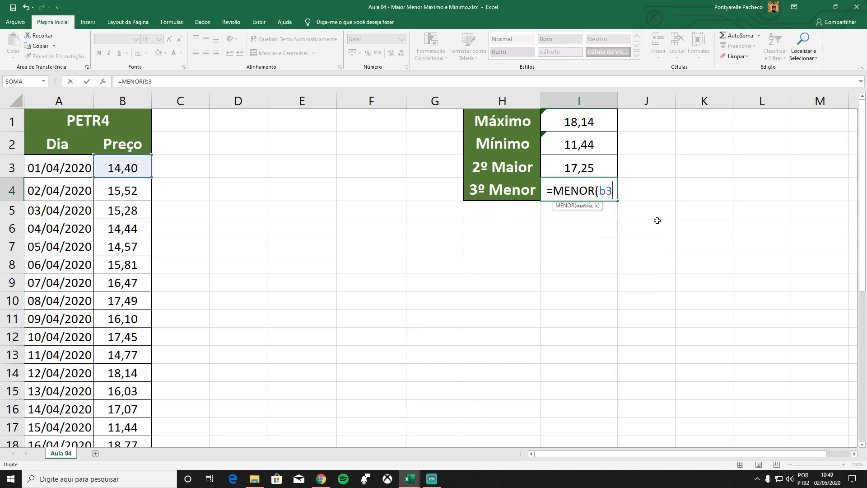
type(":b32")
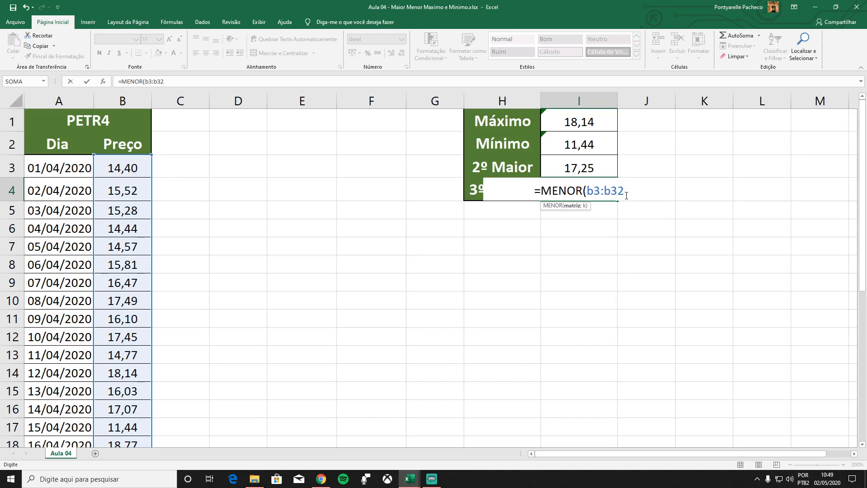
type(";")
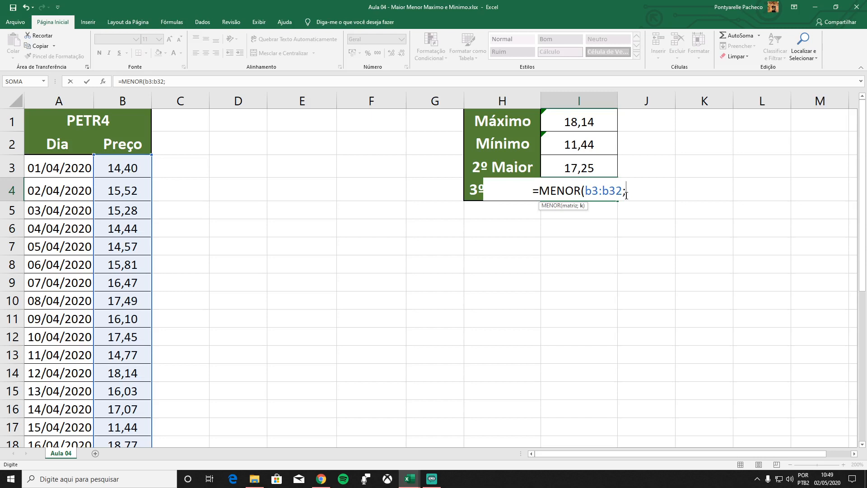
type("3")
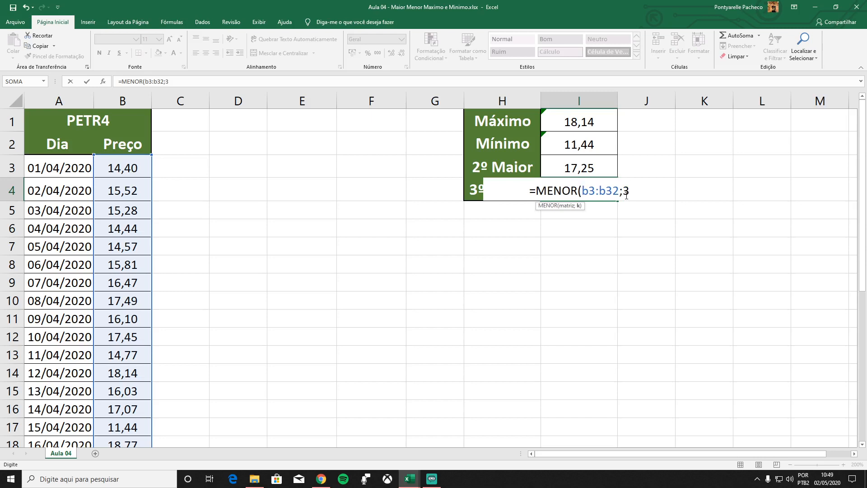
type(")")
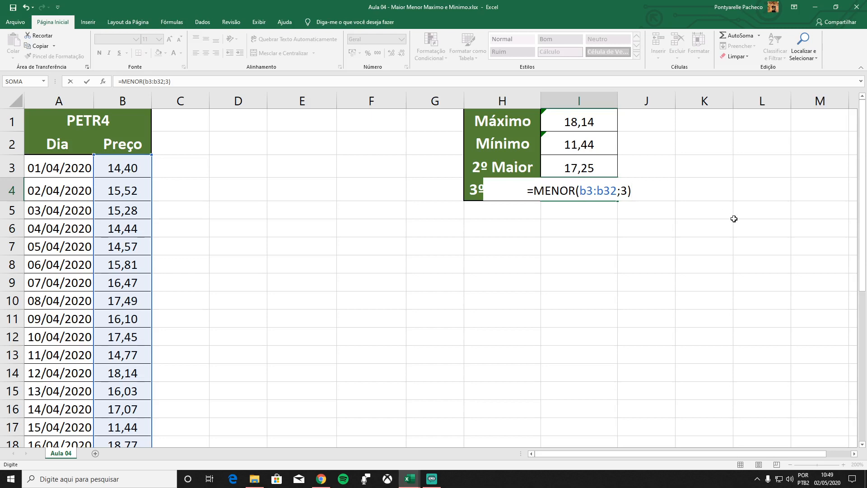
key("Return")
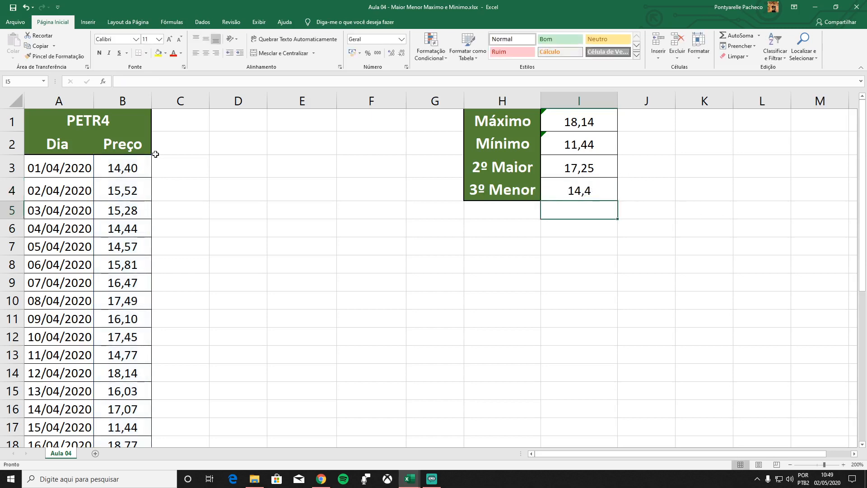
Step: Format the 3rd smallest price in I4 to show two decimal places
left_click(604, 188)
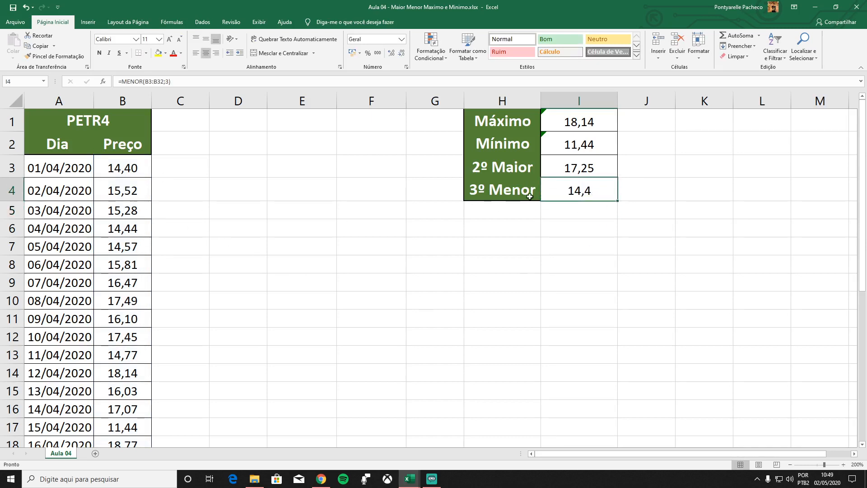
left_click(402, 54)
left_click(392, 53)
left_click(391, 53)
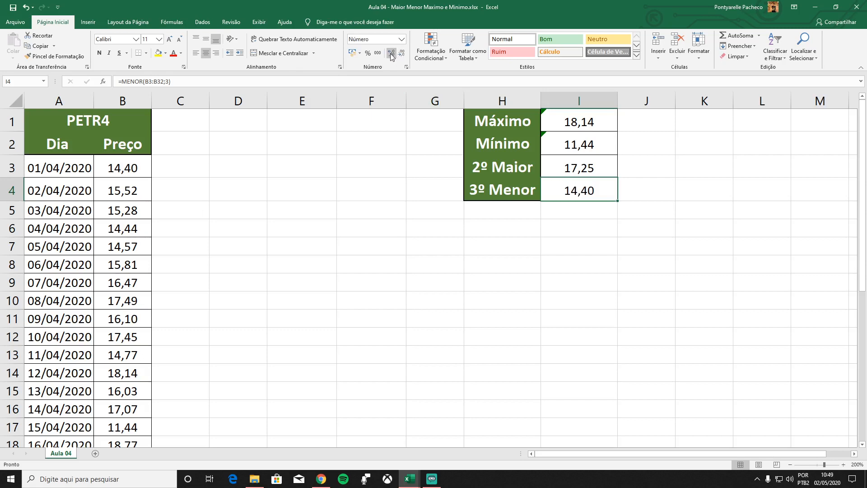
left_click(715, 205)
left_click(103, 168)
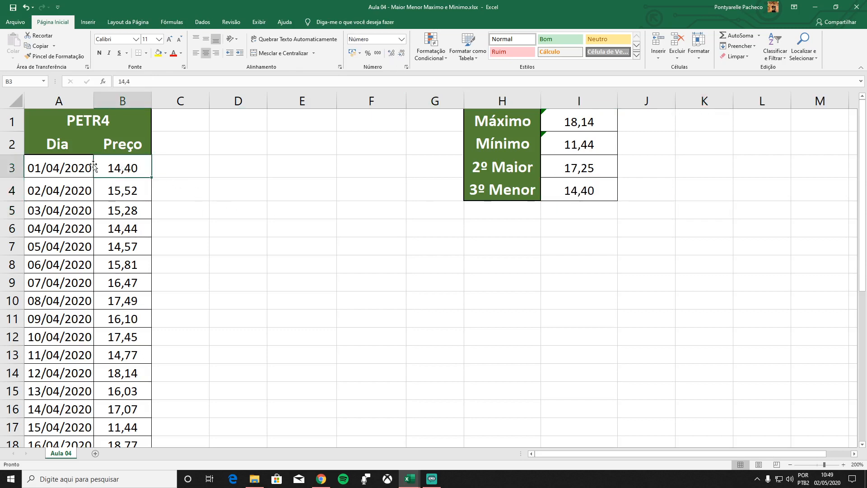
left_click(705, 223)
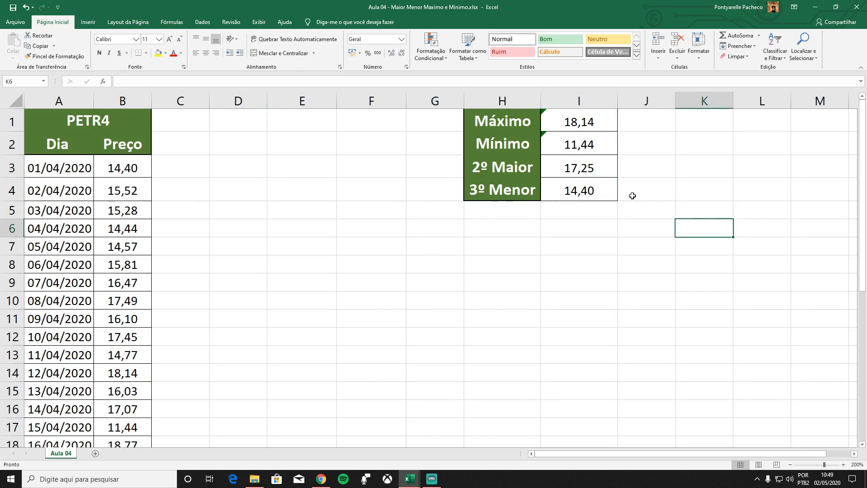
Step: Change the rank in the I4 MENOR formula to 2, keeping the range B3:B32
double_click(586, 191)
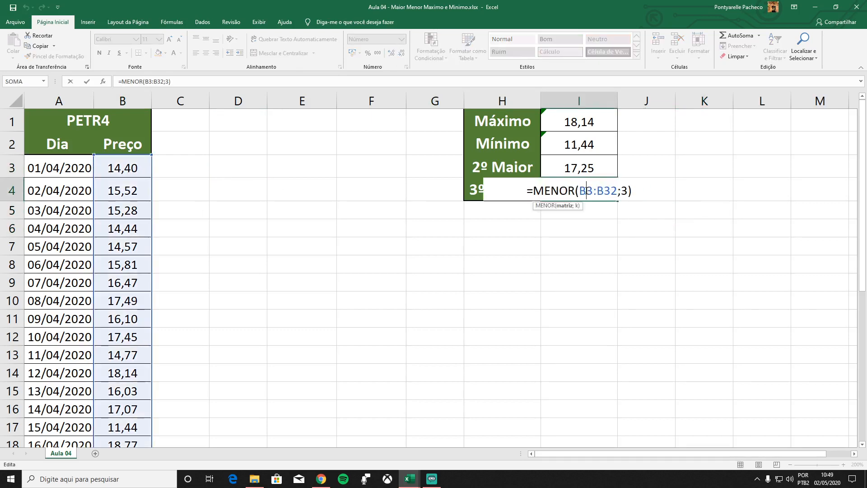
left_click(623, 191)
key("Delete")
type("2")
key("Return")
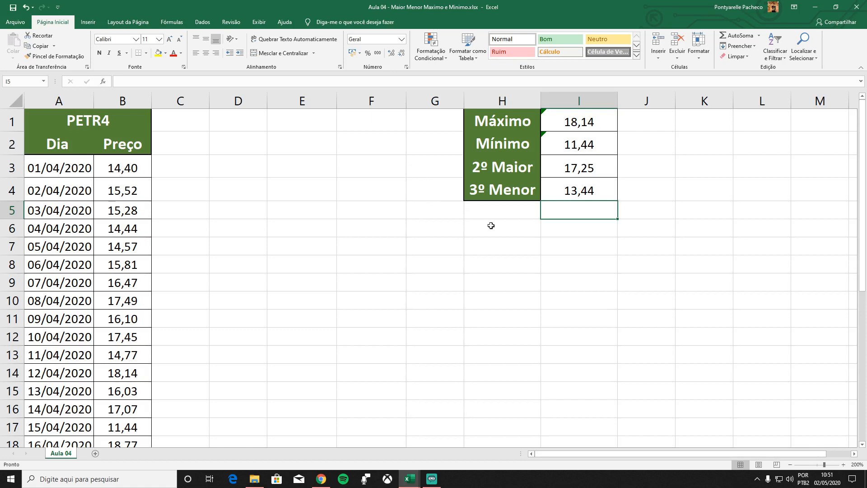
Step: Add the label Média in H5, below the 3º Menor label
double_click(482, 211)
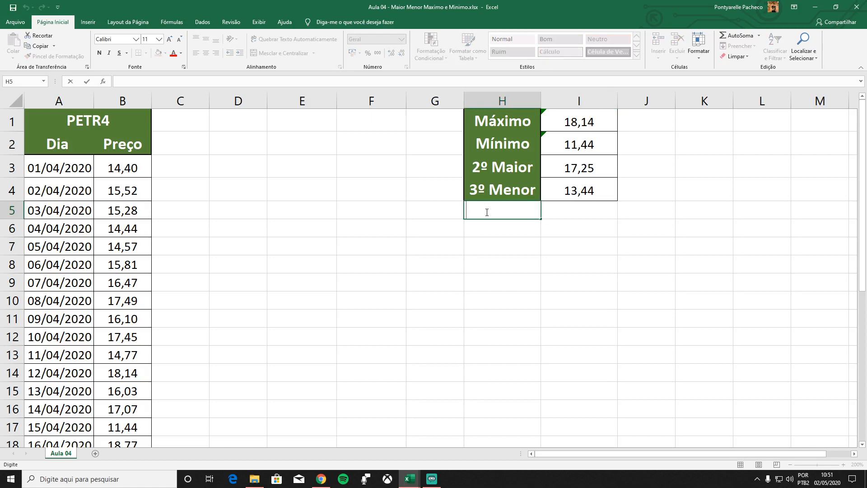
type("Média")
key("Return")
Step: Calculate the average of all PETR4 prices in I5 with the formula =MÉDIA(B3:B32)
left_click(583, 218)
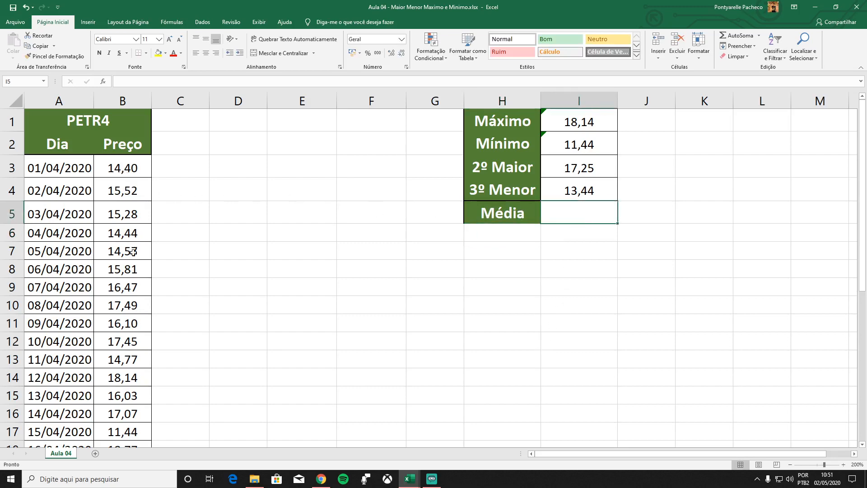
scroll(131, 253, "down", 9)
scroll(132, 243, "up", 5)
scroll(131, 243, "up", 4)
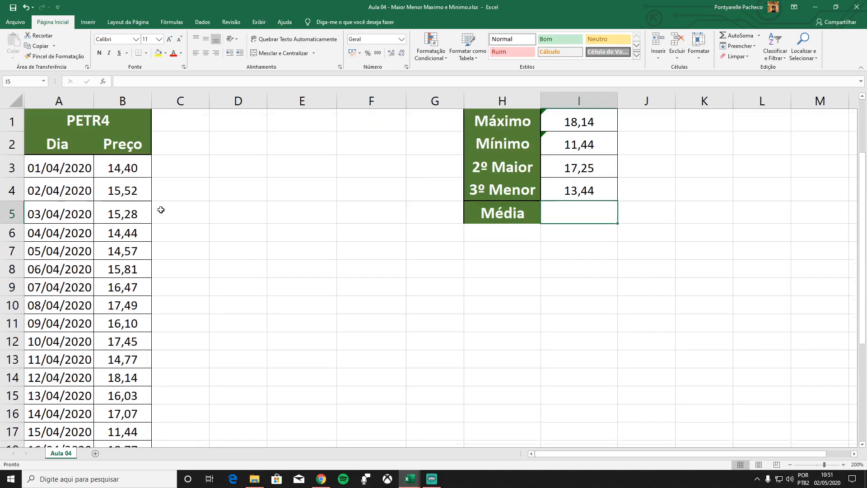
double_click(582, 218)
type("=méd")
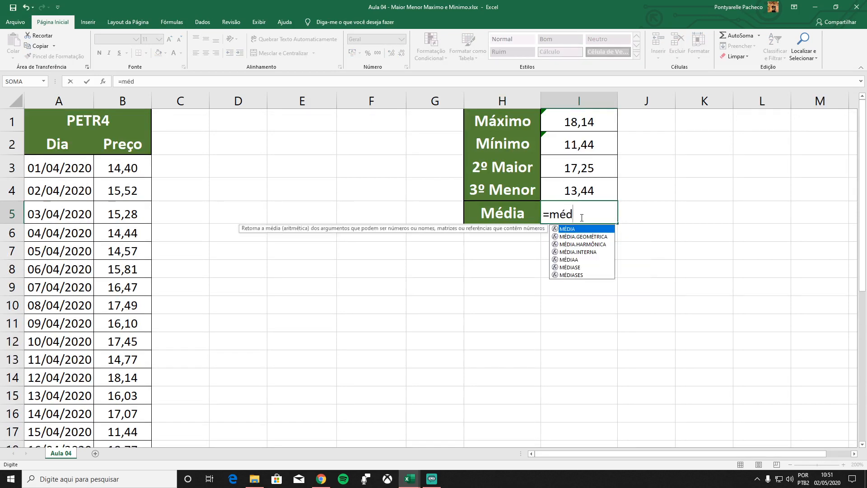
double_click(568, 229)
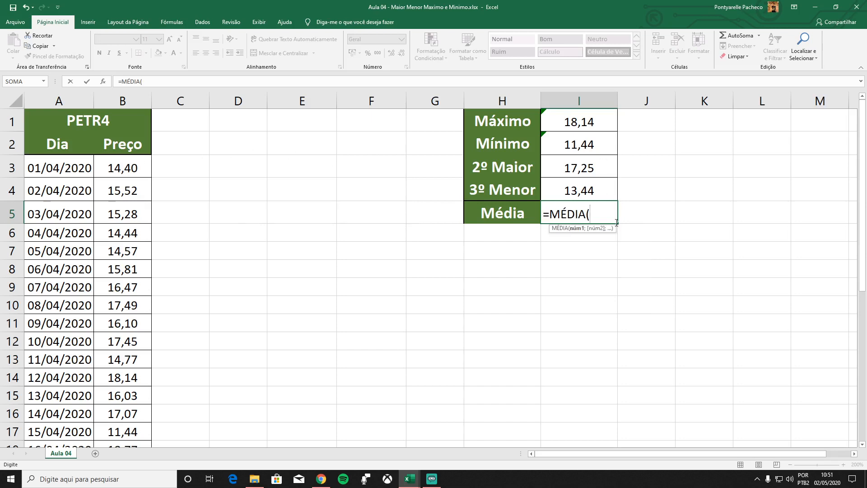
type("b3:")
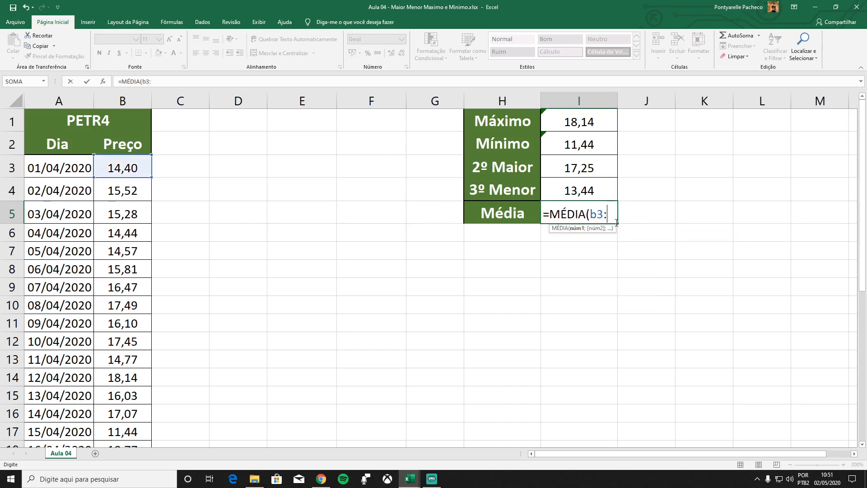
type("b32")
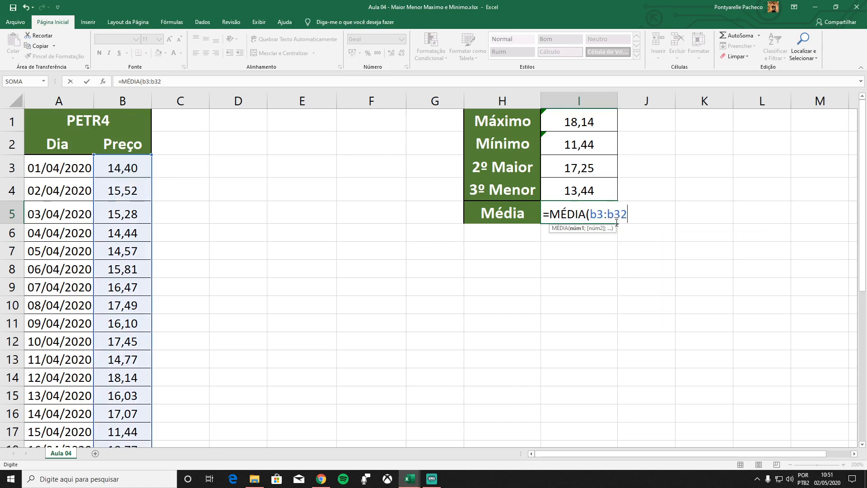
type(")")
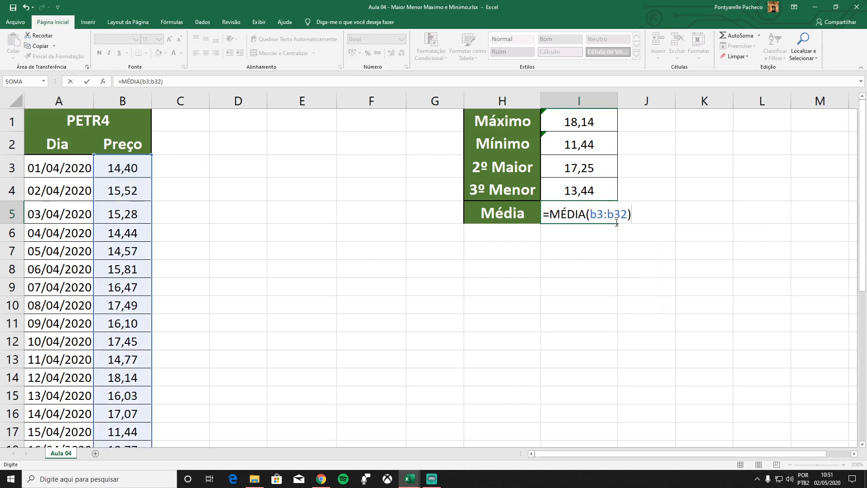
key("Return")
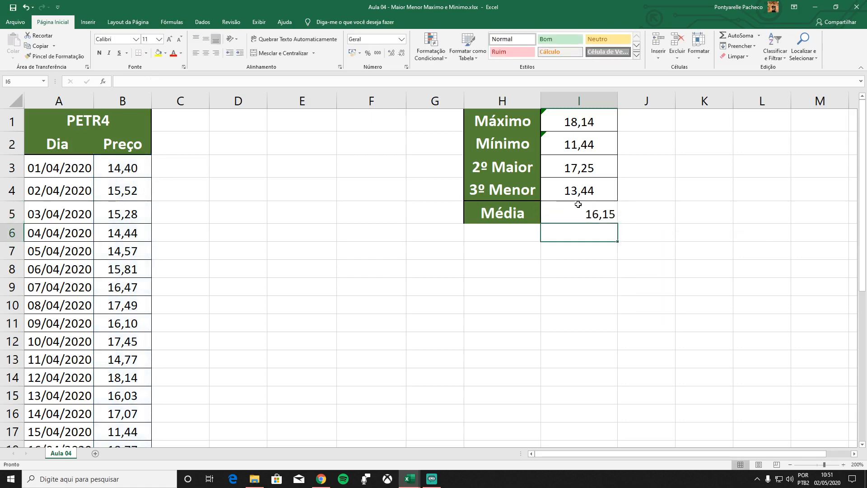
Step: Center the average price horizontally in I5
left_click(594, 214)
left_click(693, 229)
left_click(593, 214)
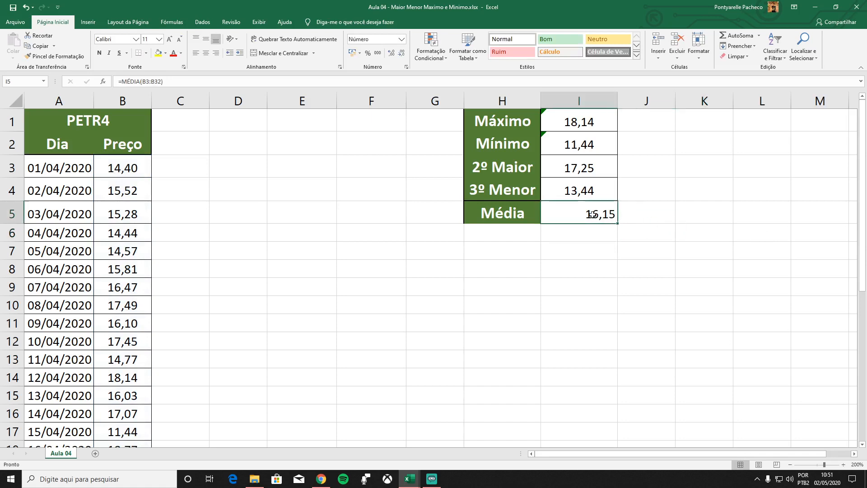
left_click(206, 53)
left_click(671, 221)
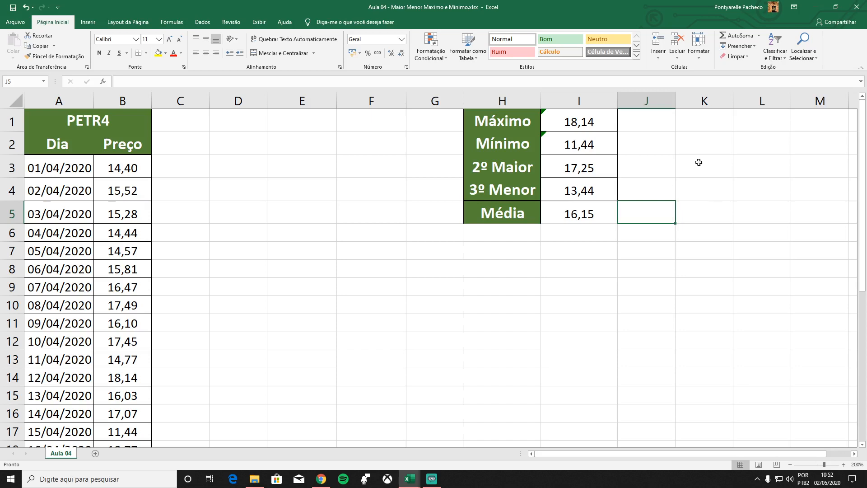
Step: Open the MÁXIMO formula in I1 to examine the ranges it references
double_click(574, 122)
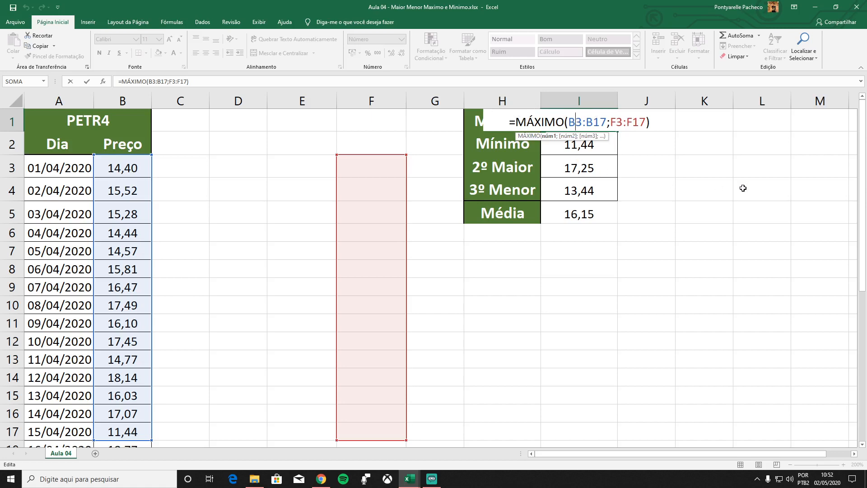
left_click(700, 163)
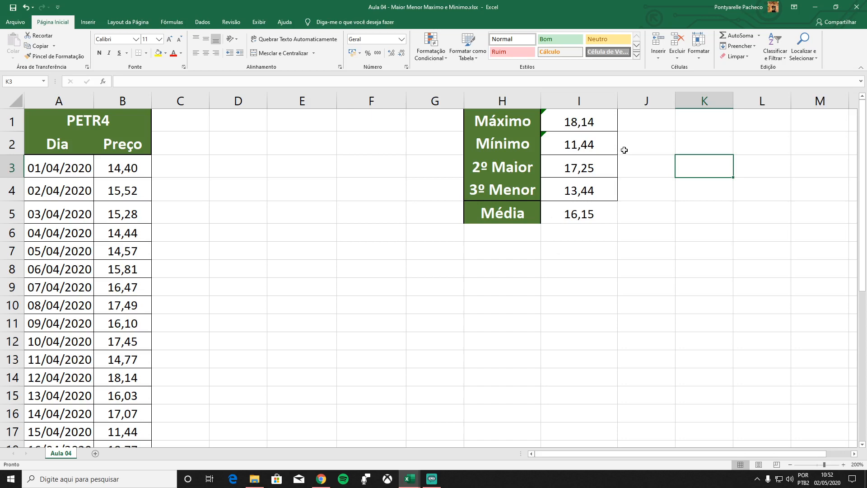
double_click(590, 123)
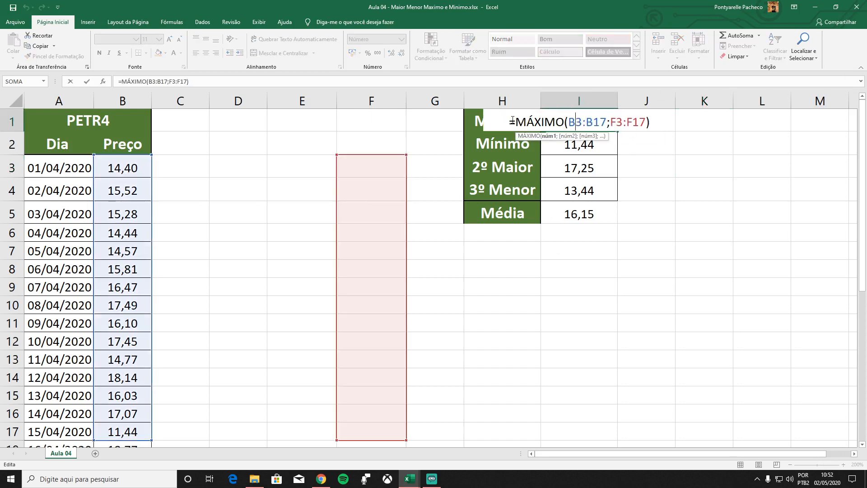